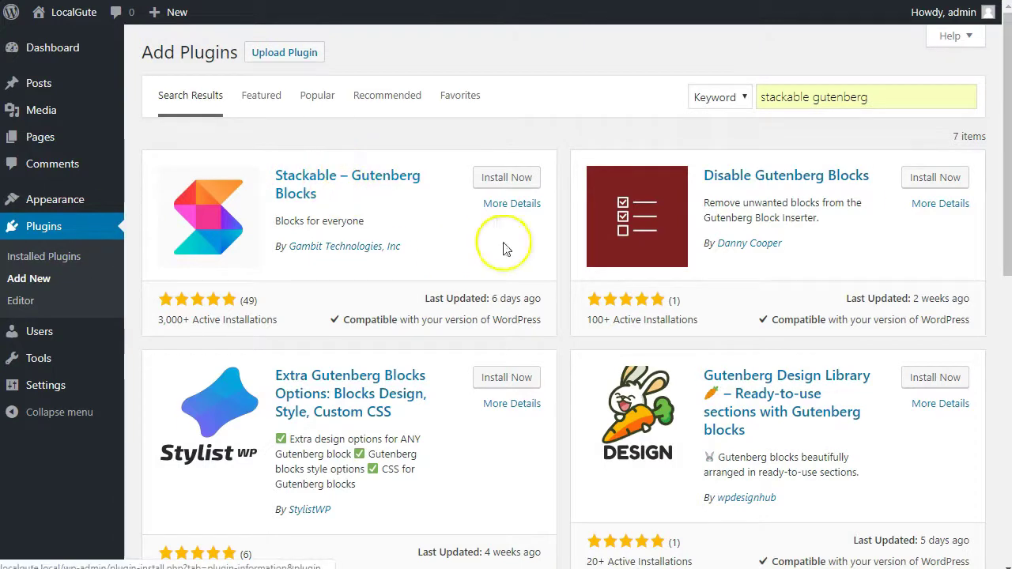
Review the plugin details of Stackable – Gutenberg Blocks, including its description, ratings and the list of included blocks
{"action": "left_click", "coordinate": [522, 208]}
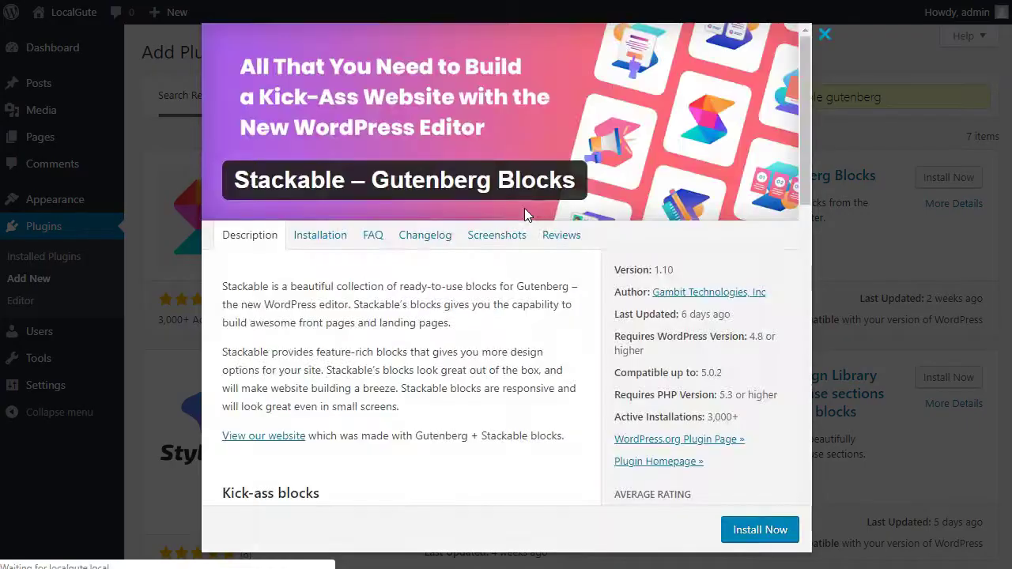
{"action": "scroll", "coordinate": [530, 328], "scroll_direction": "down", "scroll_amount": 2}
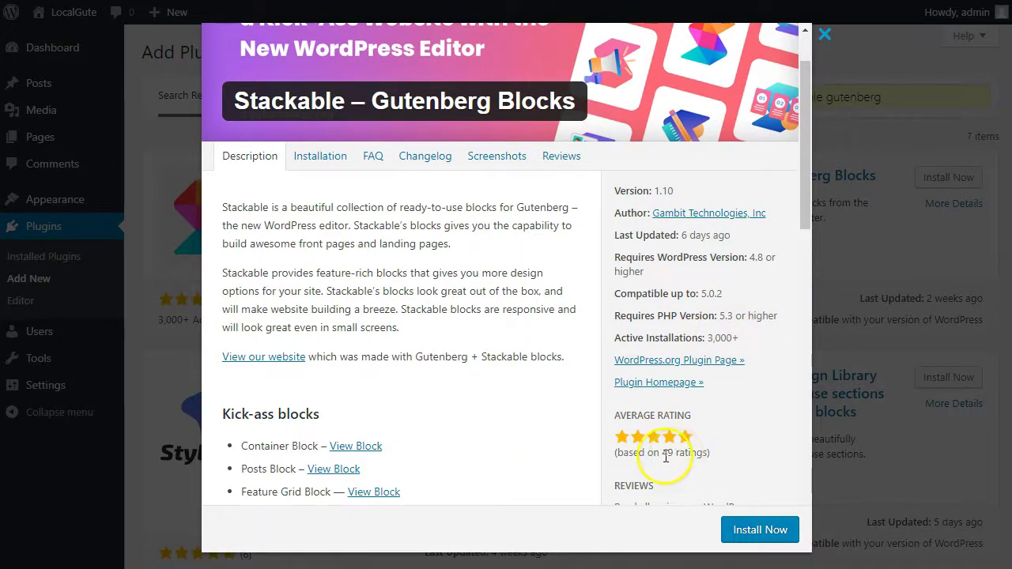
{"action": "scroll", "coordinate": [734, 451], "scroll_direction": "down", "scroll_amount": 3}
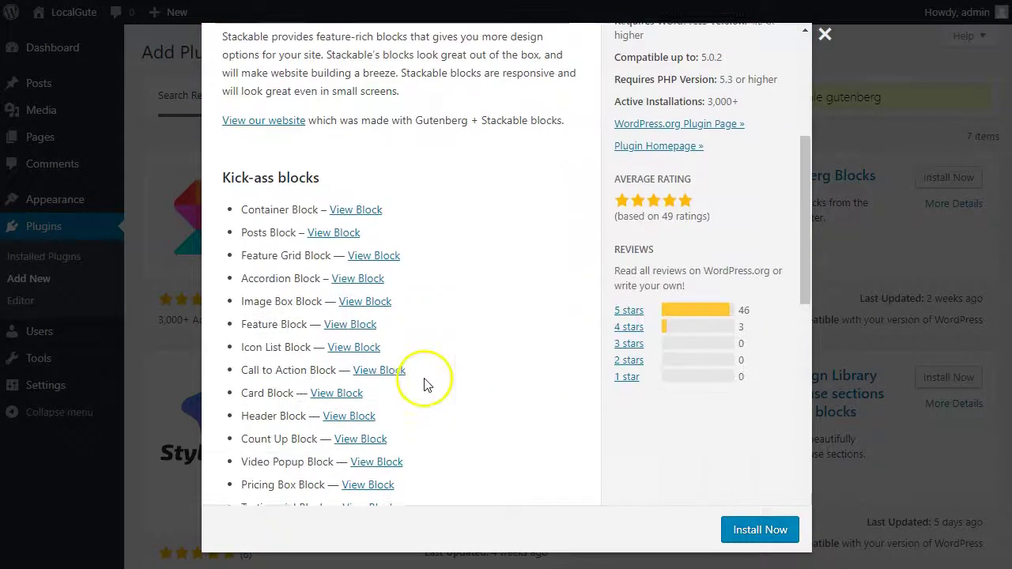
{"action": "left_click_drag", "start_coordinate": [226, 177], "coordinate": [341, 188]}
{"action": "left_click", "coordinate": [351, 184]}
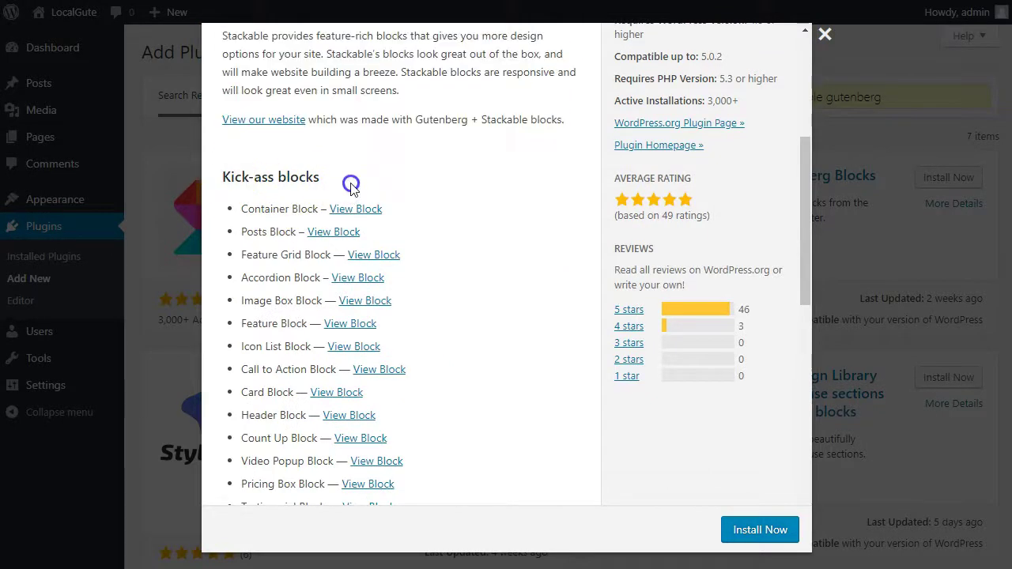
{"action": "scroll", "coordinate": [413, 205], "scroll_direction": "down", "scroll_amount": 1}
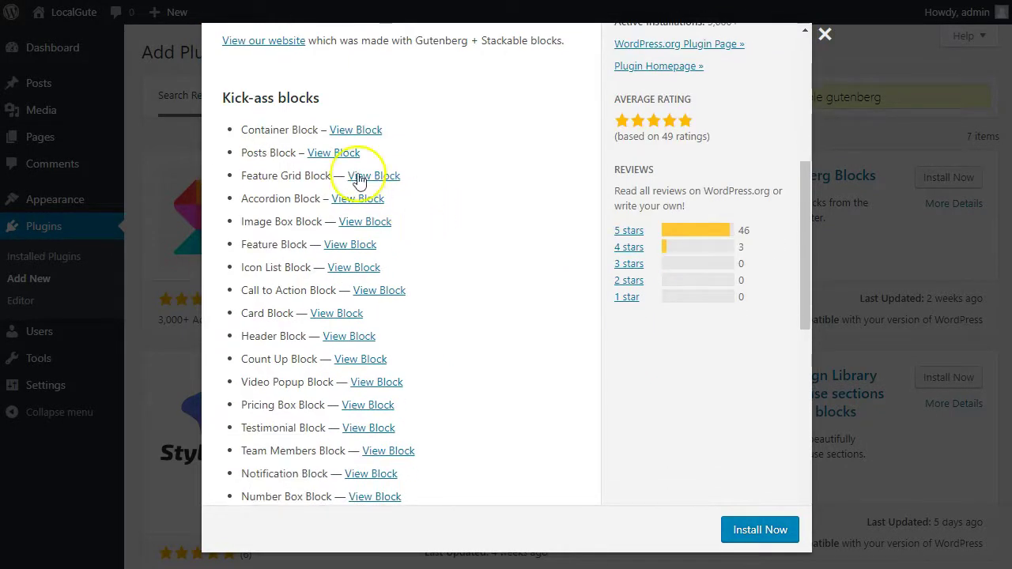
{"action": "scroll", "coordinate": [313, 160], "scroll_direction": "down", "scroll_amount": 2}
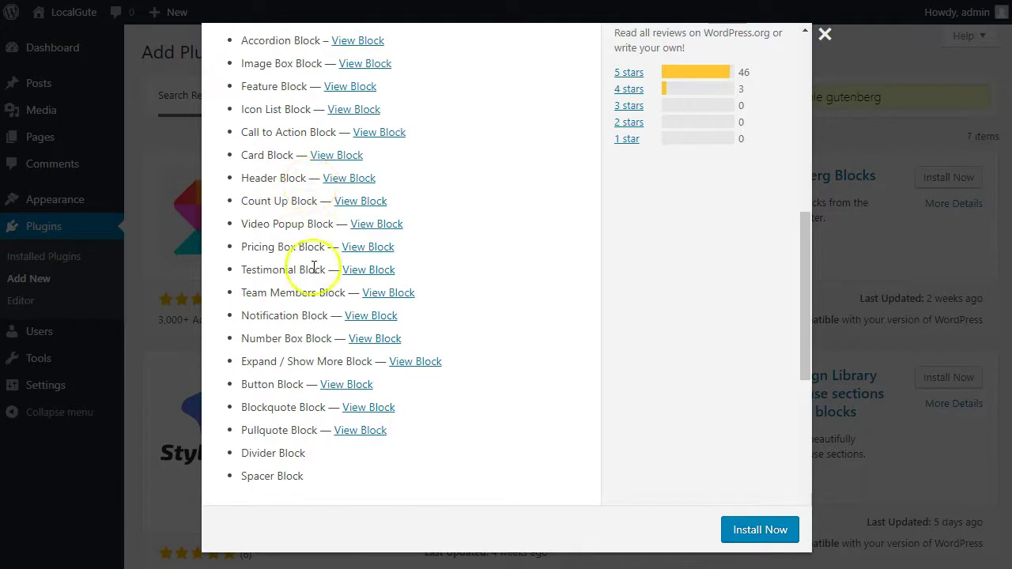
{"action": "scroll", "coordinate": [411, 399], "scroll_direction": "down", "scroll_amount": 1}
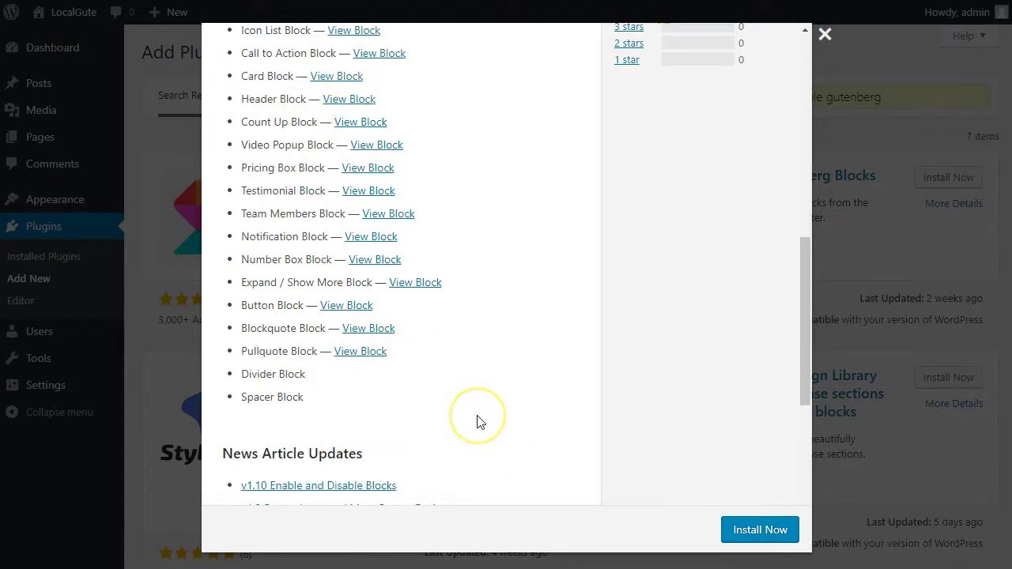
{"action": "scroll", "coordinate": [476, 421], "scroll_direction": "up", "scroll_amount": 8}
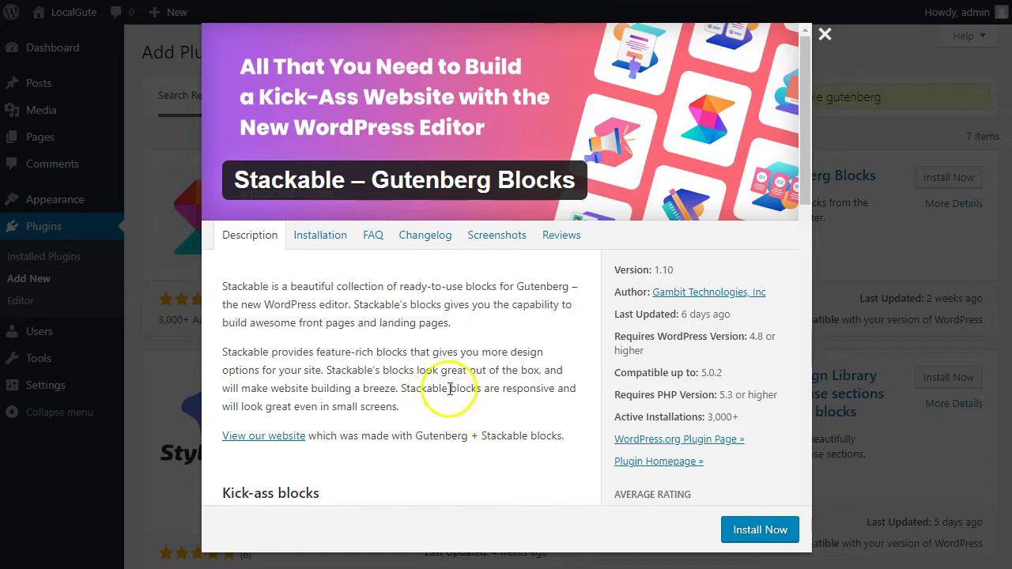
Install and activate the Stackable – Gutenberg Blocks plugin
{"action": "left_click", "coordinate": [774, 531]}
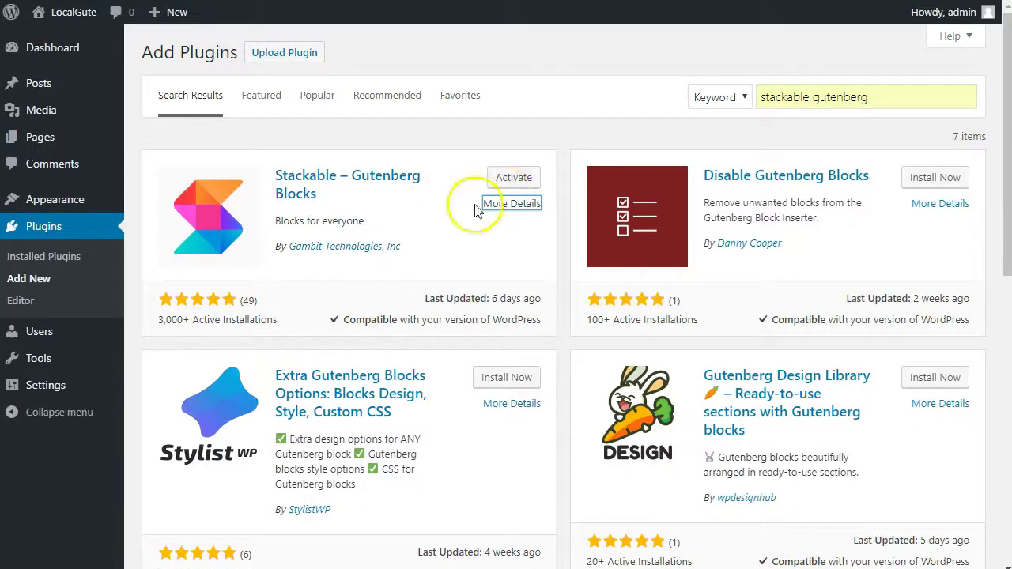
{"action": "left_click", "coordinate": [515, 187]}
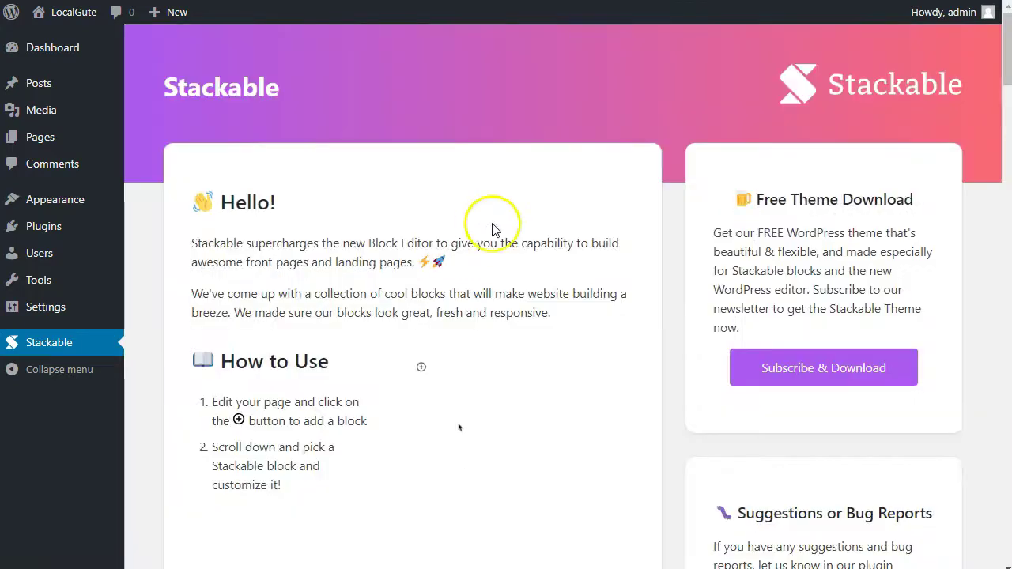
Examine Stackable's welcome page and its Enable & Disable Blocks list, from Accordion through Video Popup
{"action": "scroll", "coordinate": [434, 263], "scroll_direction": "down", "scroll_amount": 7}
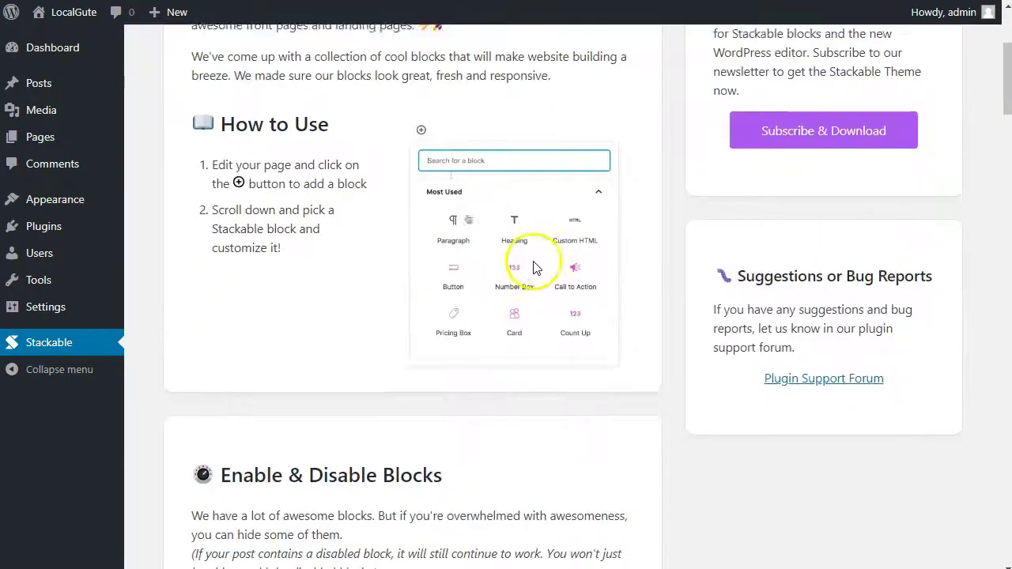
{"action": "scroll", "coordinate": [330, 365], "scroll_direction": "down", "scroll_amount": 1}
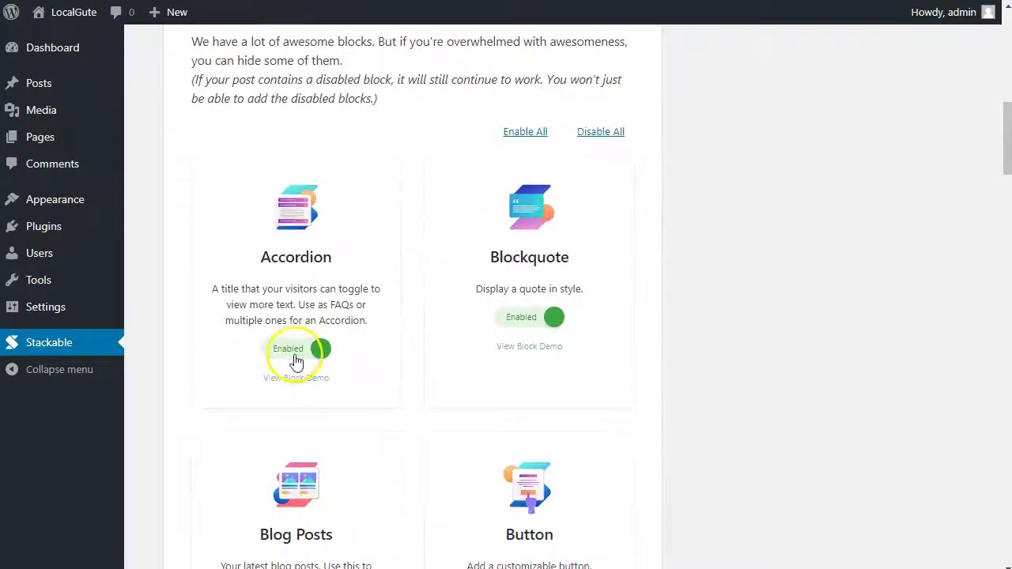
{"action": "left_click", "coordinate": [294, 355]}
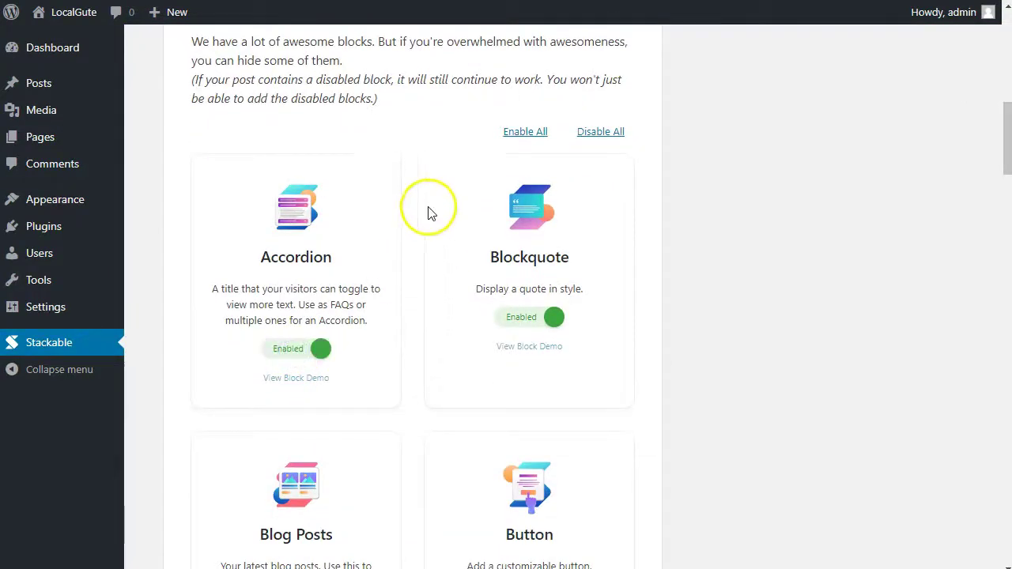
{"action": "scroll", "coordinate": [414, 248], "scroll_direction": "down", "scroll_amount": 3}
{"action": "scroll", "coordinate": [407, 247], "scroll_direction": "down", "scroll_amount": 2}
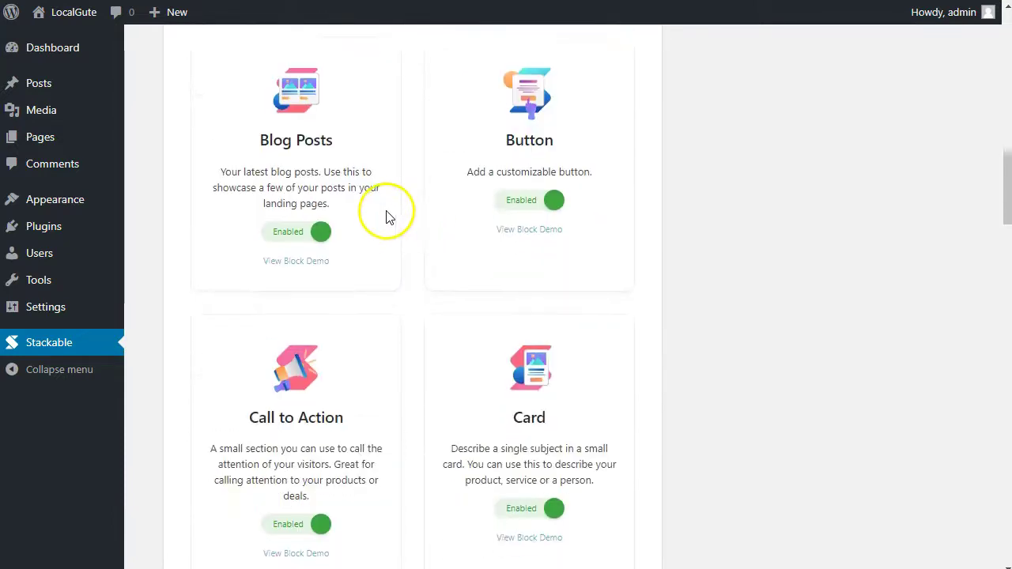
{"action": "scroll", "coordinate": [387, 220], "scroll_direction": "up", "scroll_amount": 4}
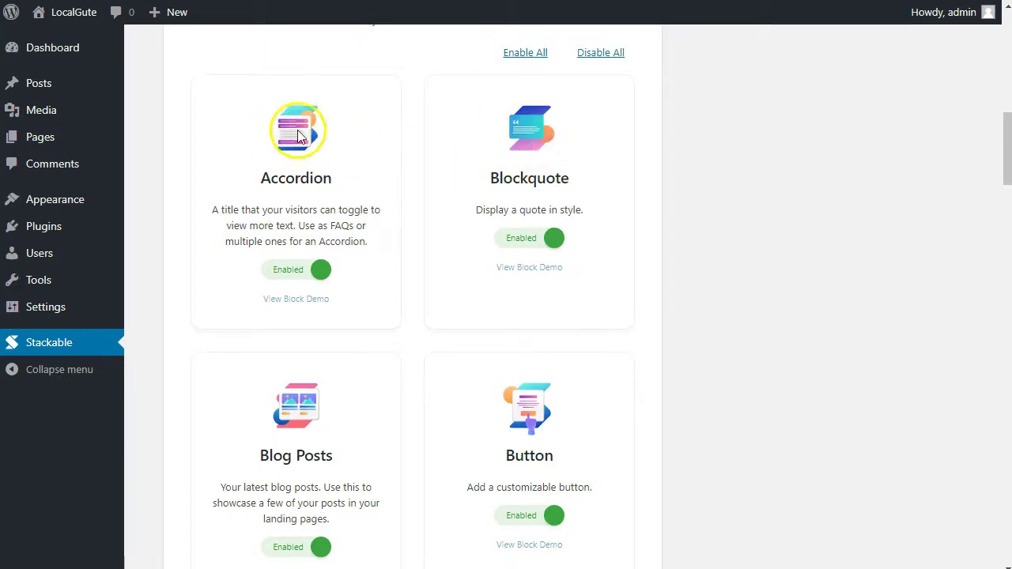
{"action": "scroll", "coordinate": [340, 287], "scroll_direction": "down", "scroll_amount": 2}
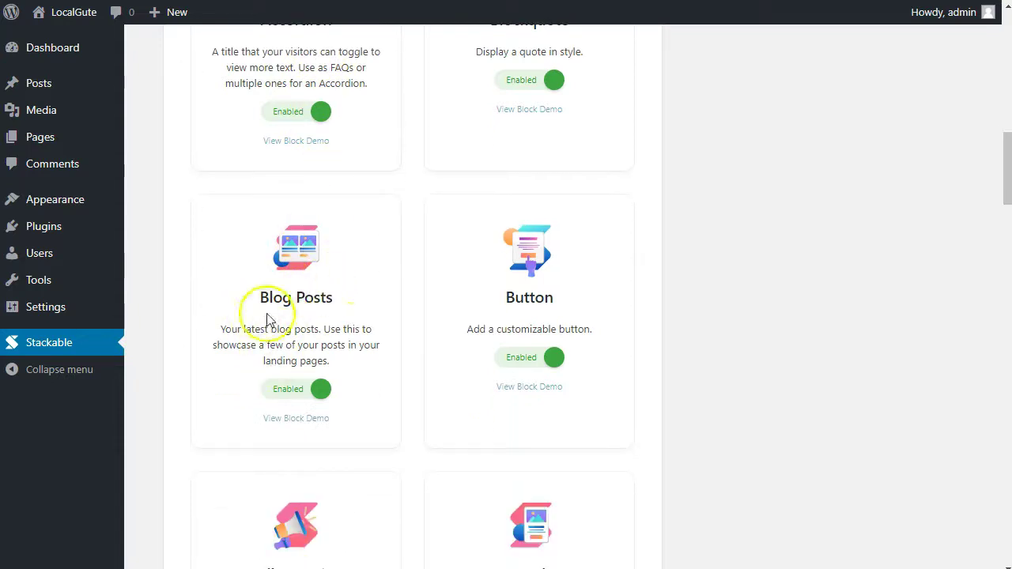
{"action": "scroll", "coordinate": [383, 355], "scroll_direction": "down", "scroll_amount": 6}
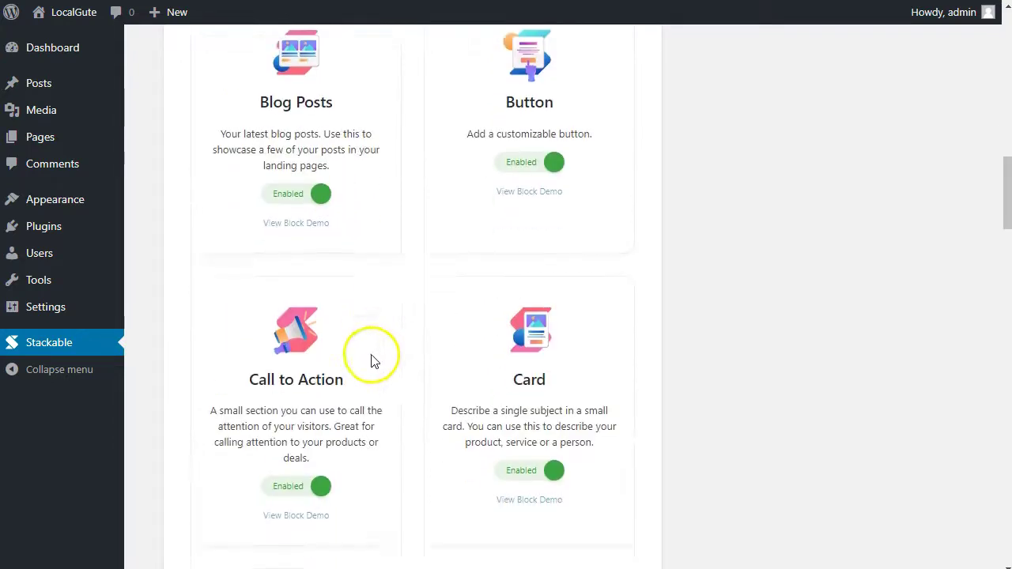
{"action": "scroll", "coordinate": [394, 261], "scroll_direction": "down", "scroll_amount": 3}
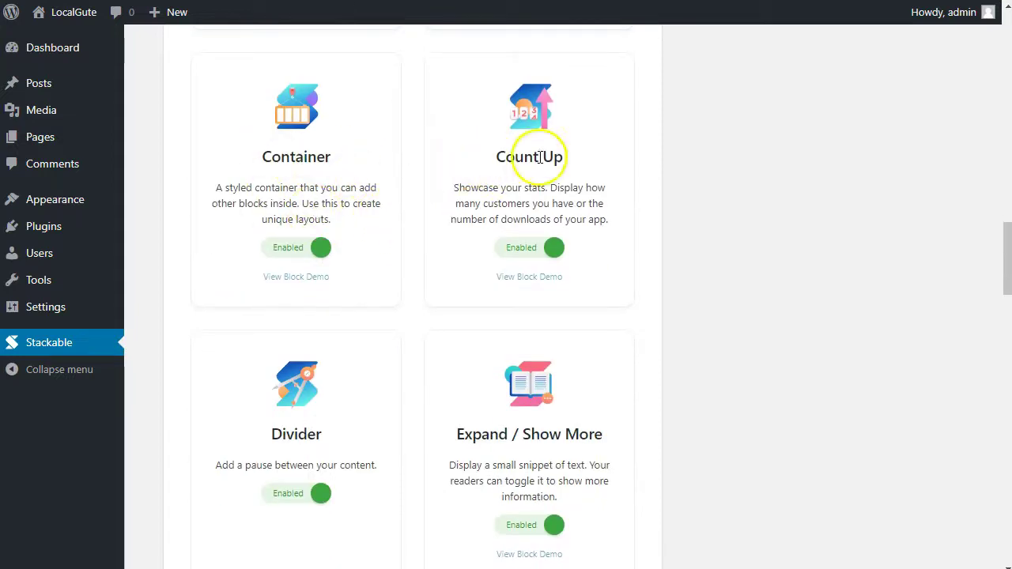
{"action": "scroll", "coordinate": [482, 266], "scroll_direction": "down", "scroll_amount": 2}
{"action": "scroll", "coordinate": [411, 248], "scroll_direction": "down", "scroll_amount": 8}
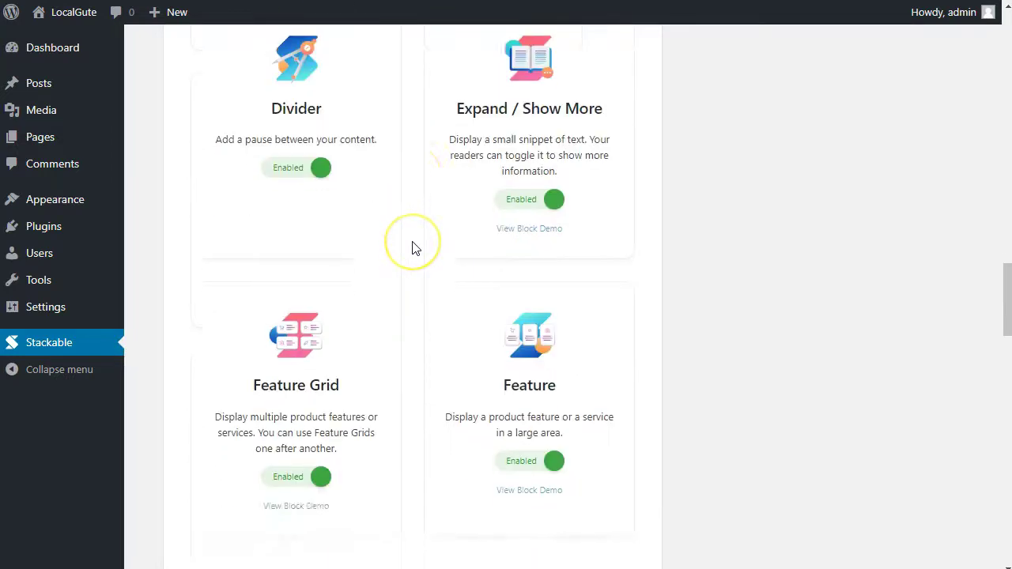
{"action": "scroll", "coordinate": [415, 248], "scroll_direction": "down", "scroll_amount": 6}
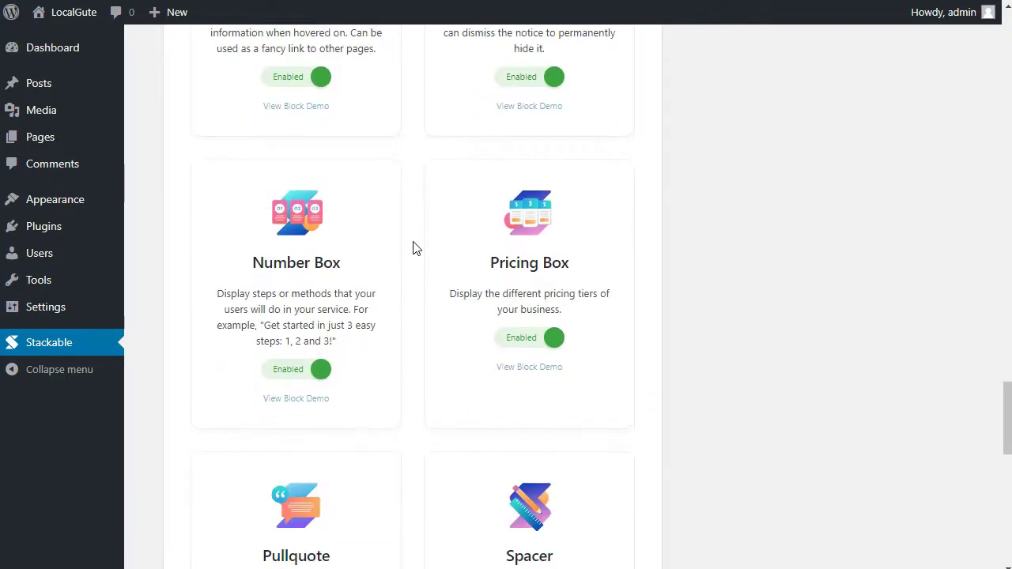
{"action": "scroll", "coordinate": [415, 248], "scroll_direction": "down", "scroll_amount": 3}
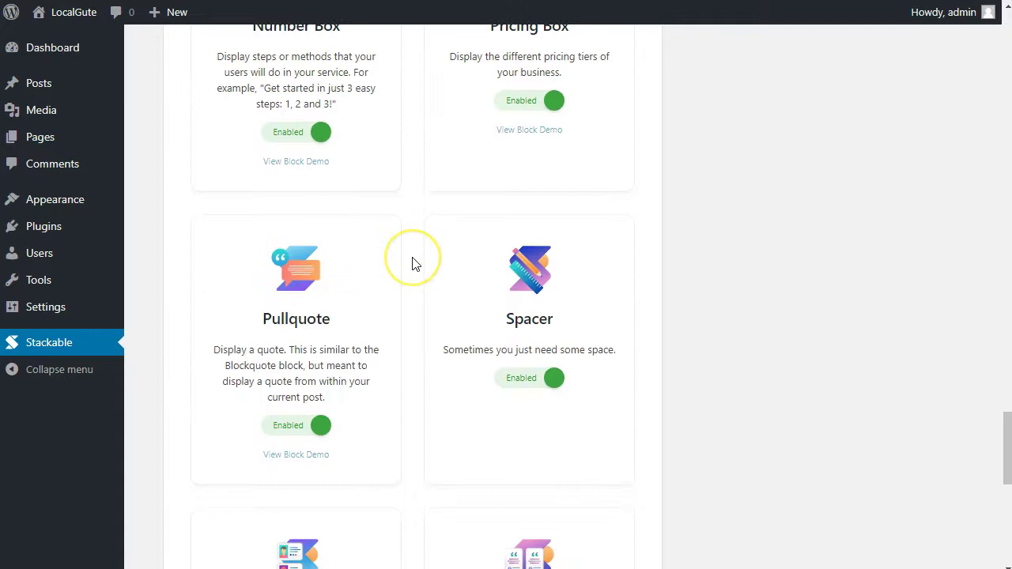
{"action": "scroll", "coordinate": [416, 264], "scroll_direction": "down", "scroll_amount": 5}
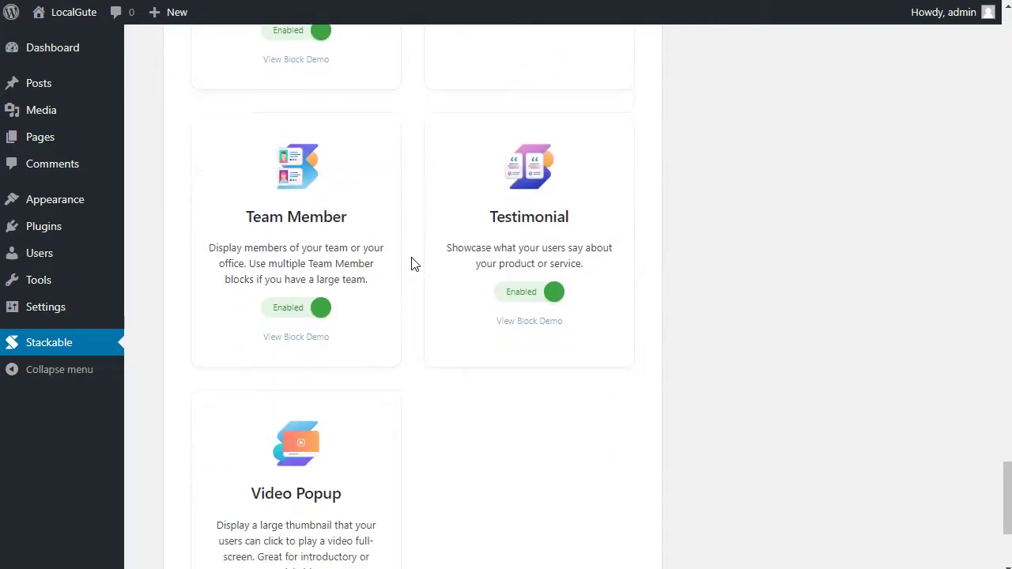
{"action": "scroll", "coordinate": [435, 261], "scroll_direction": "down", "scroll_amount": 3}
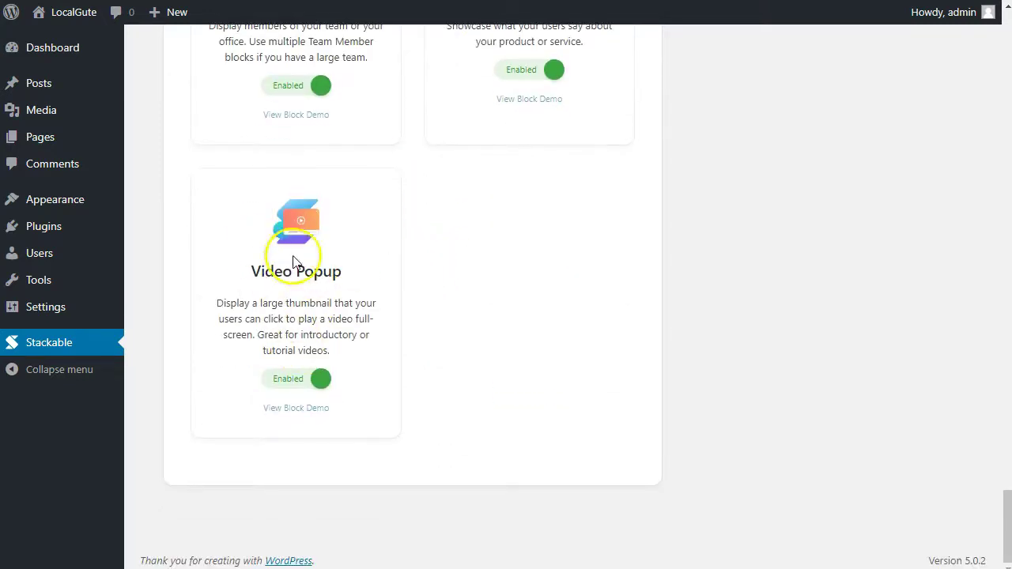
{"action": "left_click_drag", "start_coordinate": [250, 281], "coordinate": [377, 280]}
{"action": "left_click", "coordinate": [371, 276]}
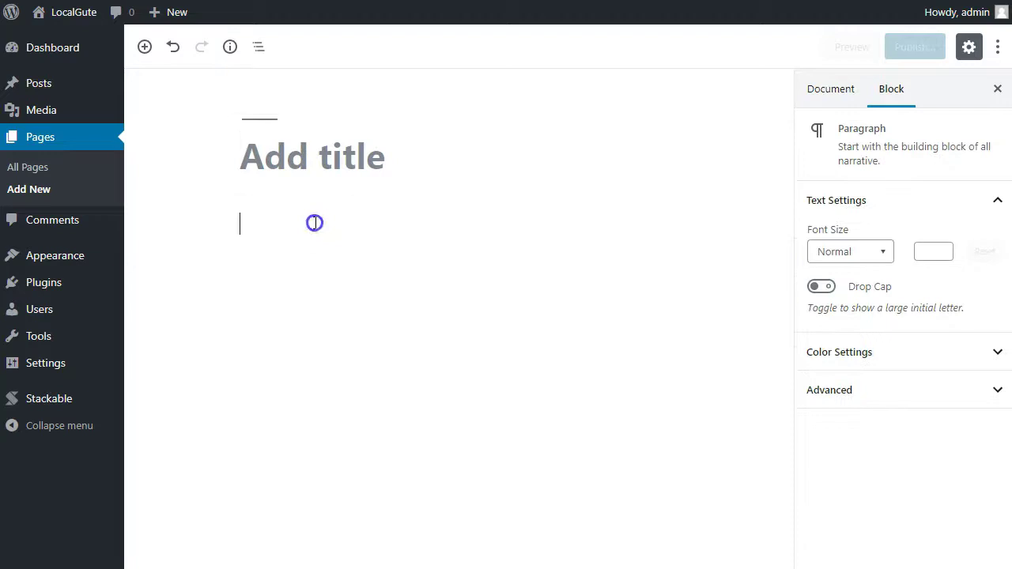
Insert an Accordion block from the Stackable - Gutenberg Blocks category below the new page's title
{"action": "left_click", "coordinate": [205, 222]}
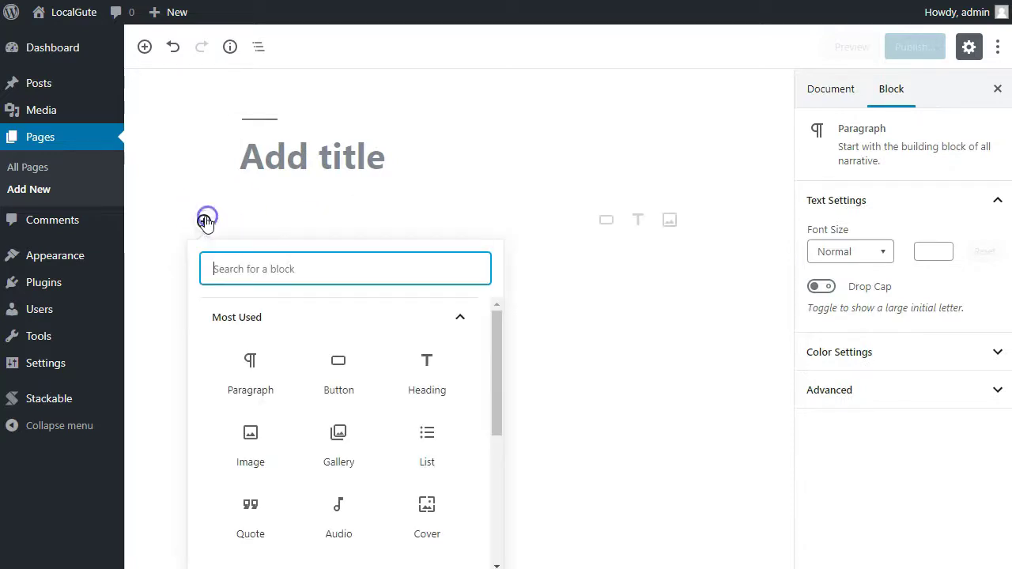
{"action": "left_click", "coordinate": [456, 323]}
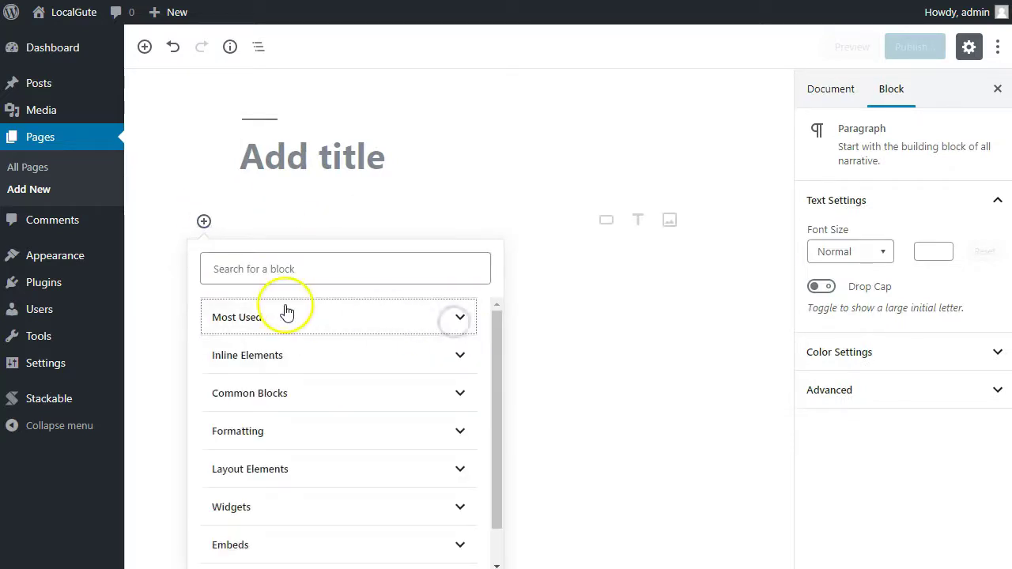
{"action": "scroll", "coordinate": [324, 364], "scroll_direction": "down", "scroll_amount": 1}
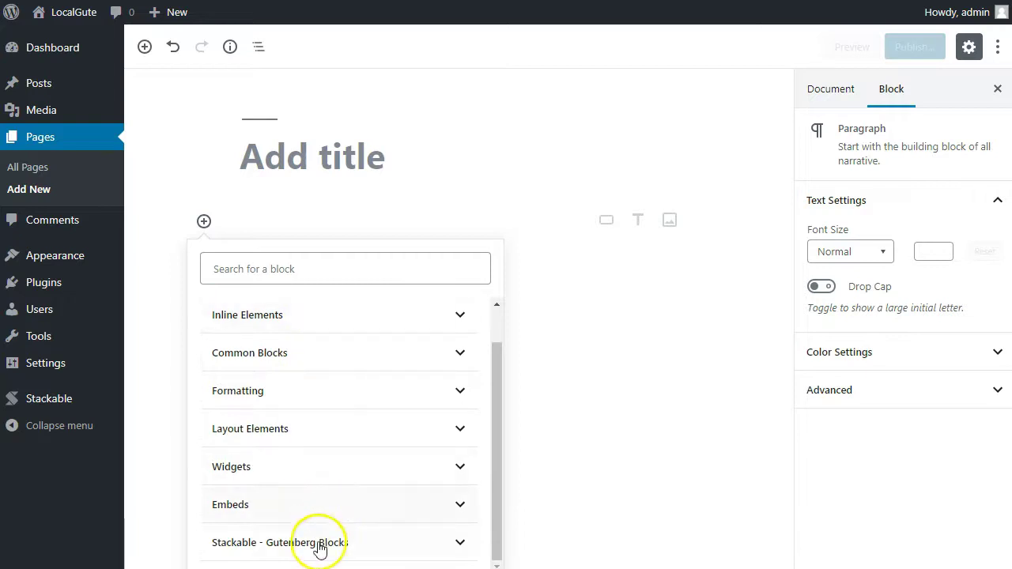
{"action": "left_click", "coordinate": [399, 545]}
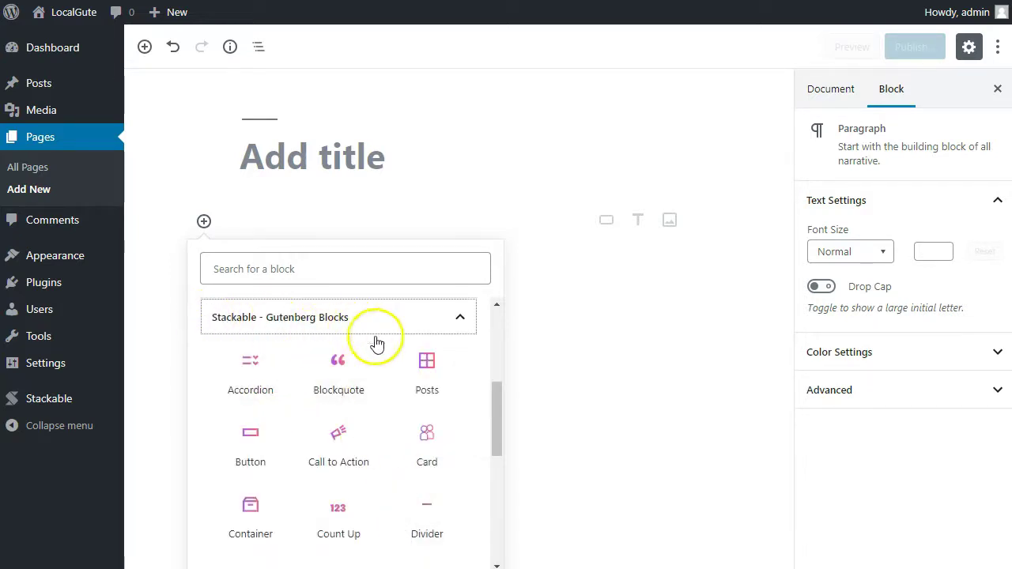
{"action": "mouse_move", "coordinate": [498, 406]}
{"action": "left_mouse_down"}
{"action": "mouse_move", "coordinate": [497, 420]}
{"action": "mouse_move", "coordinate": [497, 393]}
{"action": "left_mouse_up"}
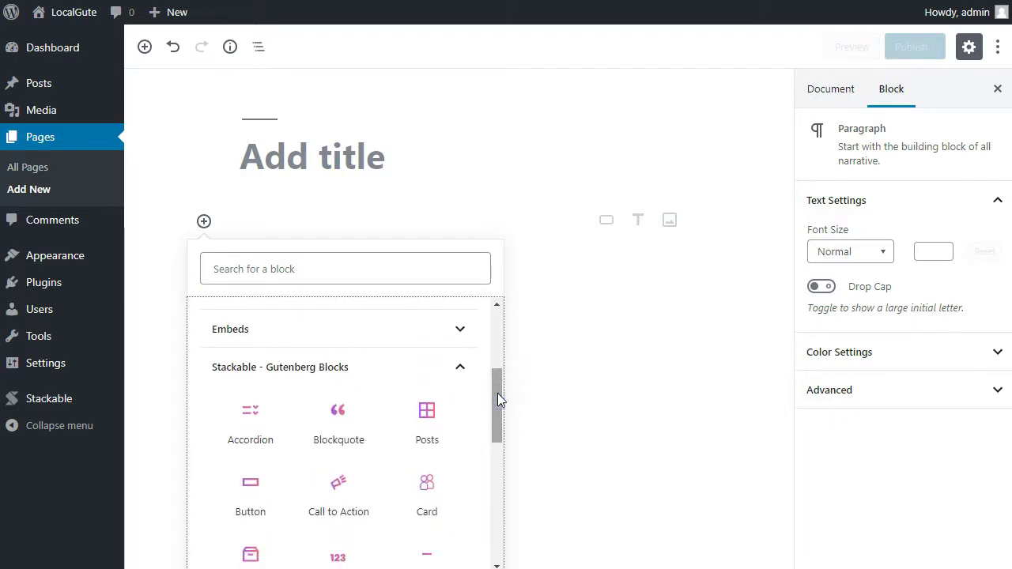
{"action": "left_click_drag", "start_coordinate": [497, 393], "coordinate": [490, 477]}
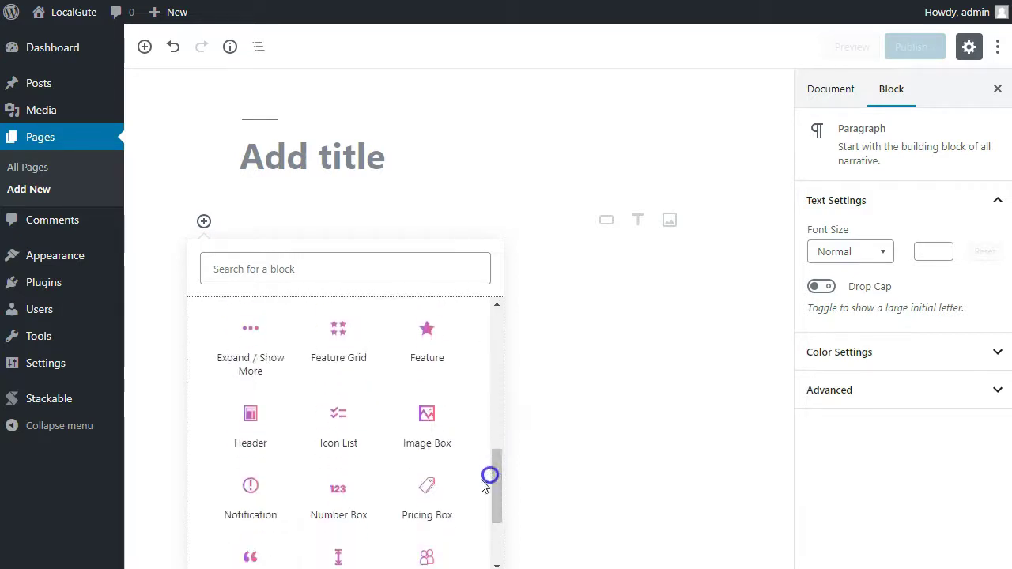
{"action": "scroll", "coordinate": [387, 469], "scroll_direction": "down", "scroll_amount": 3}
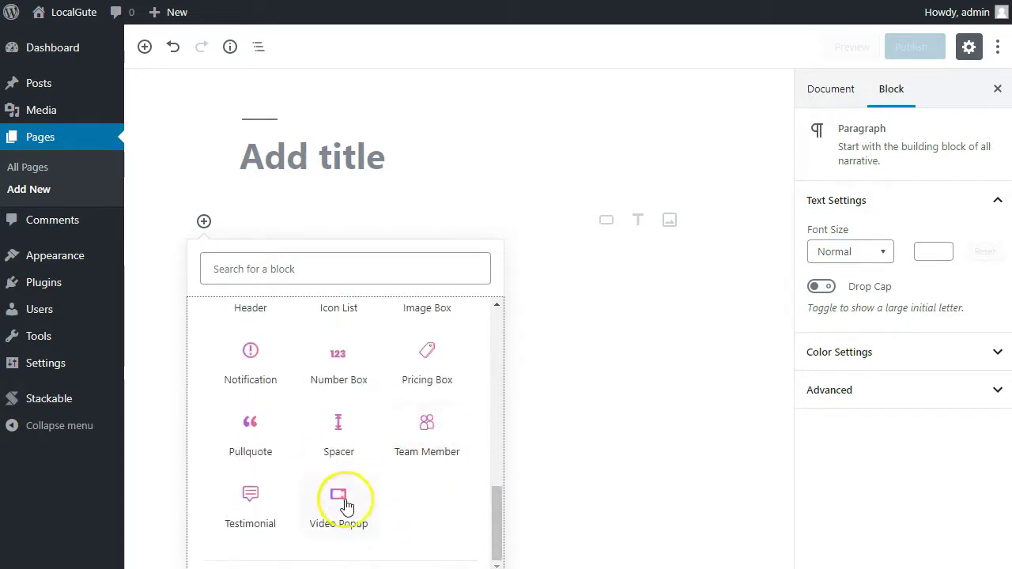
{"action": "scroll", "coordinate": [339, 500], "scroll_direction": "up", "scroll_amount": 6}
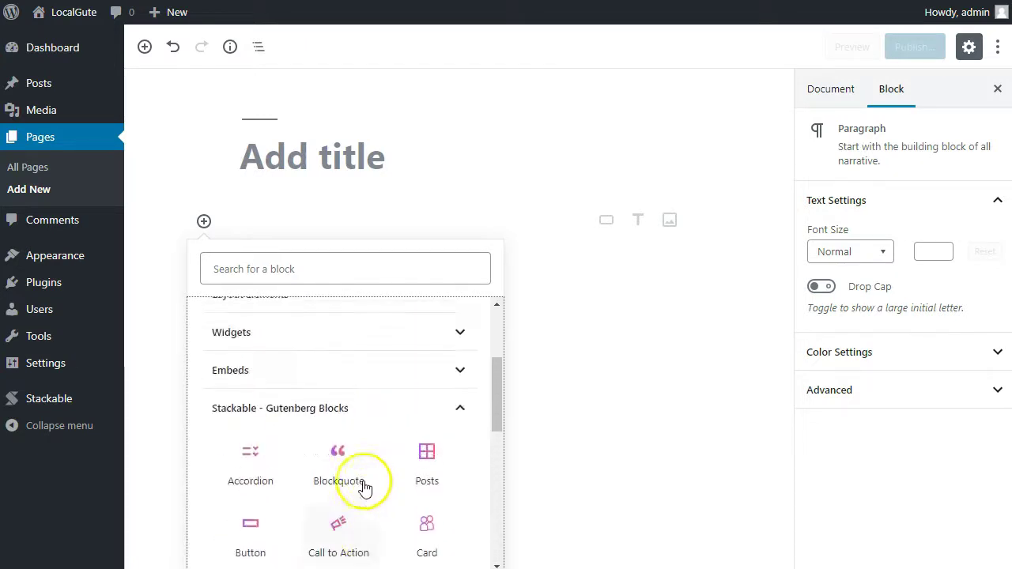
{"action": "left_click", "coordinate": [250, 463]}
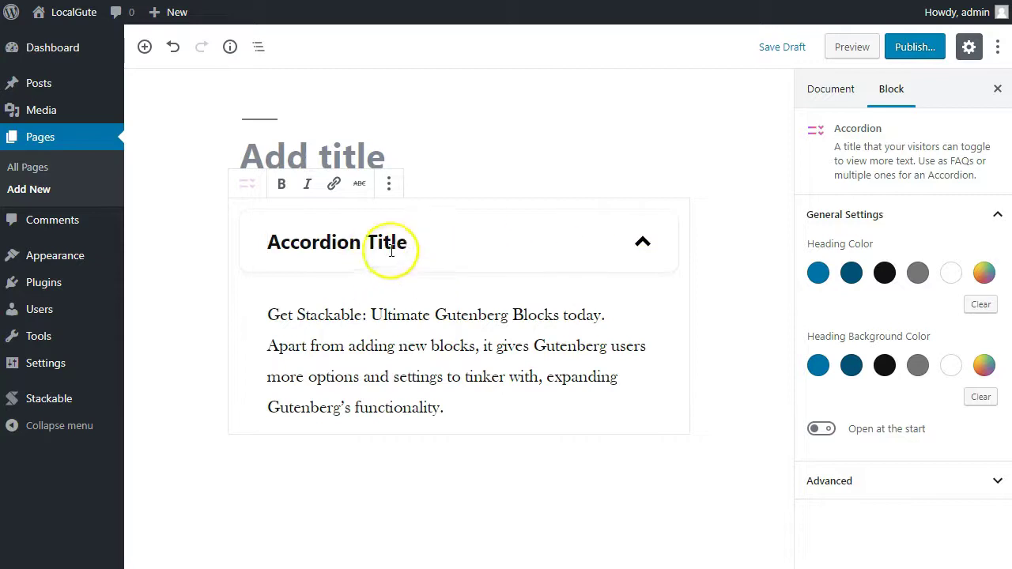
Set the Accordion block's heading color to the lighter blue preset
{"action": "left_click", "coordinate": [358, 239]}
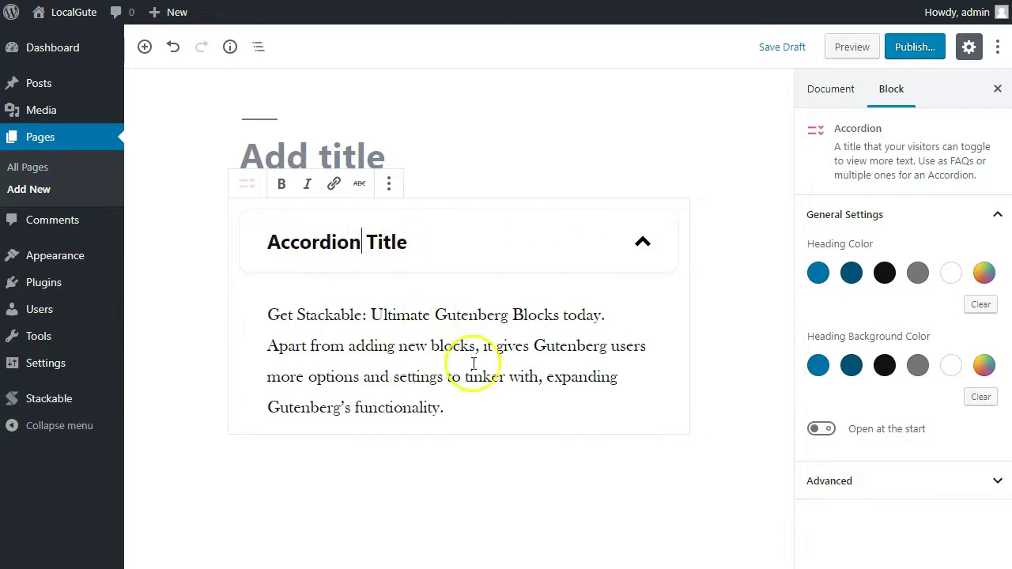
{"action": "left_click", "coordinate": [818, 273]}
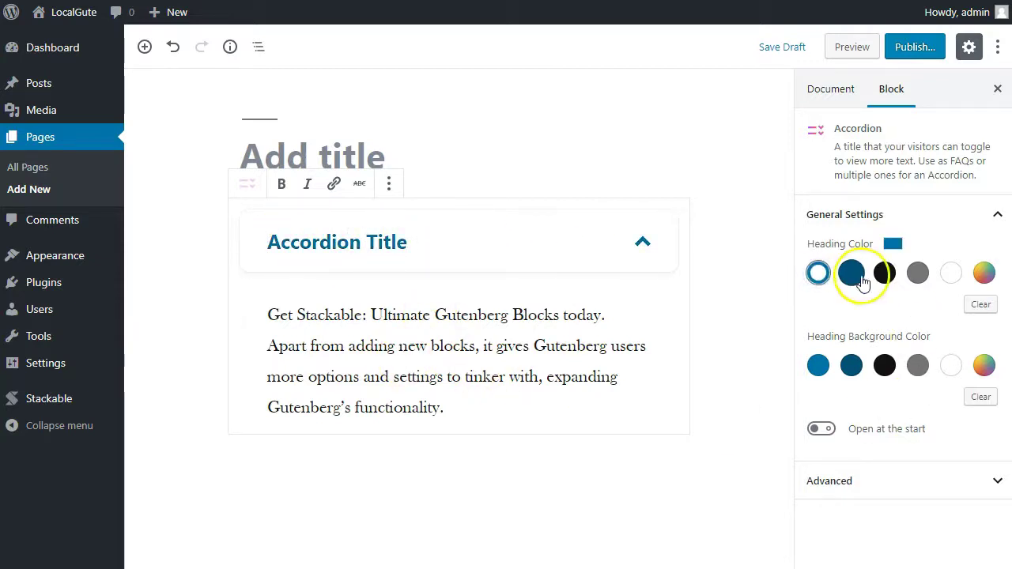
Set the Accordion block's heading background color to the gray preset and its heading color to white
{"action": "left_click", "coordinate": [917, 366]}
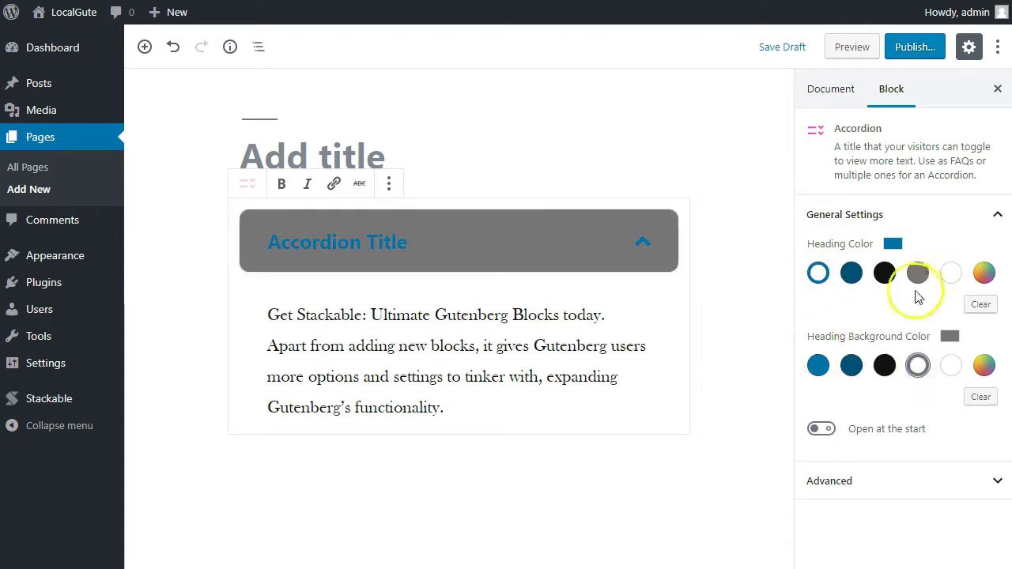
{"action": "left_click", "coordinate": [950, 272]}
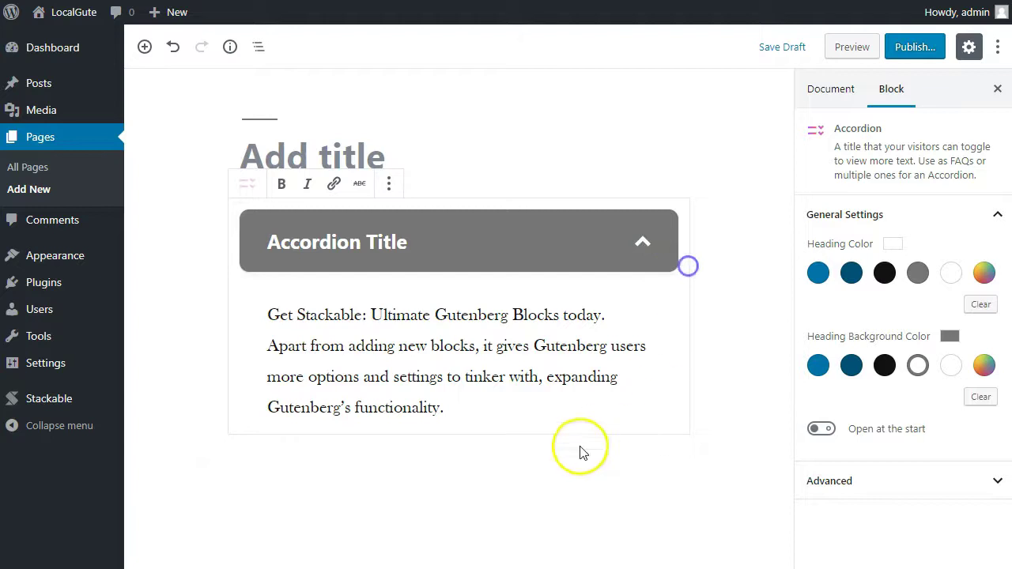
Insert a Call to Action block from the Stackable - Gutenberg Blocks category below the accordion
{"action": "left_click", "coordinate": [540, 460]}
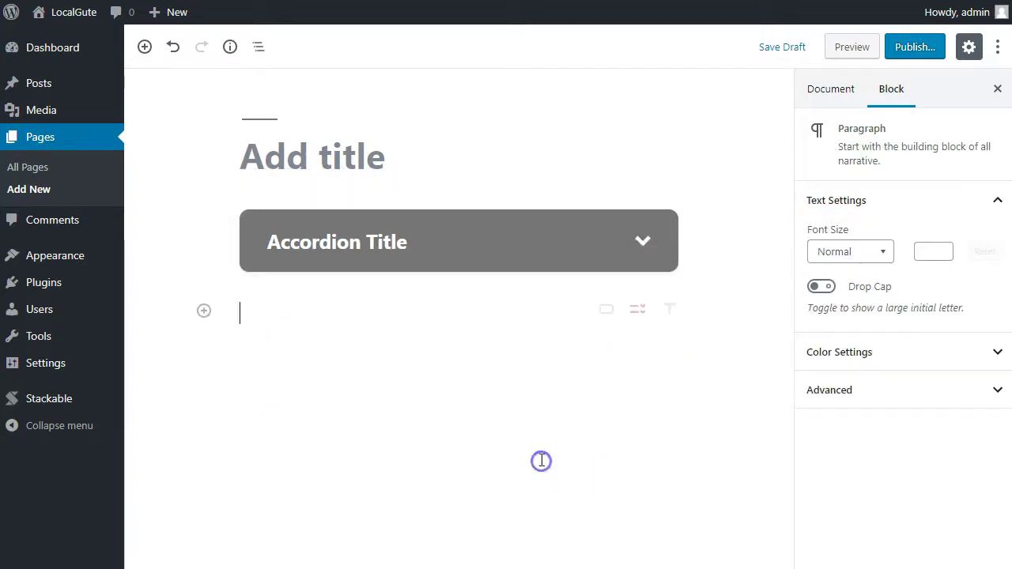
{"action": "left_click", "coordinate": [204, 309]}
{"action": "scroll", "coordinate": [342, 194], "scroll_direction": "down", "scroll_amount": 5}
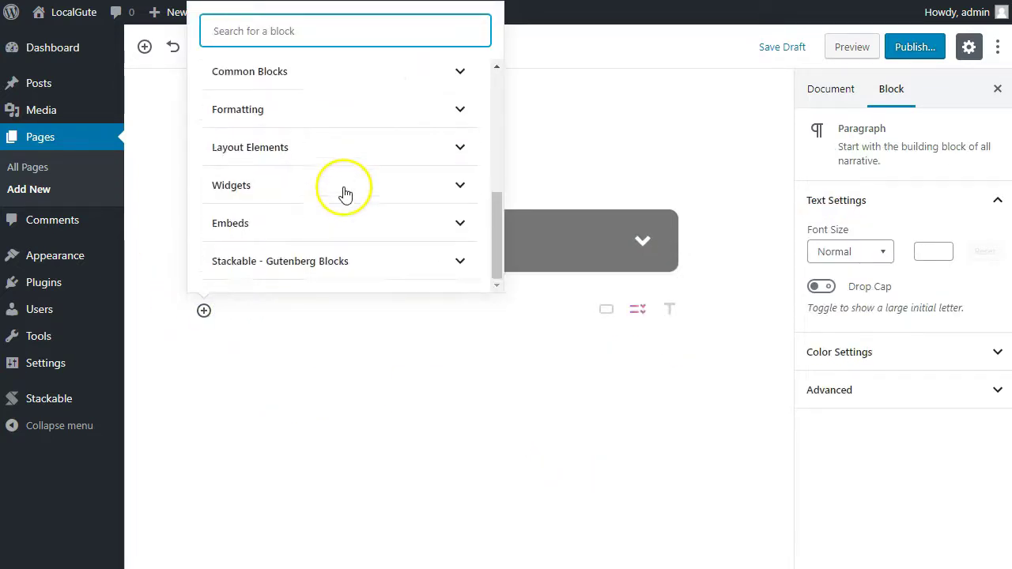
{"action": "left_click", "coordinate": [266, 264]}
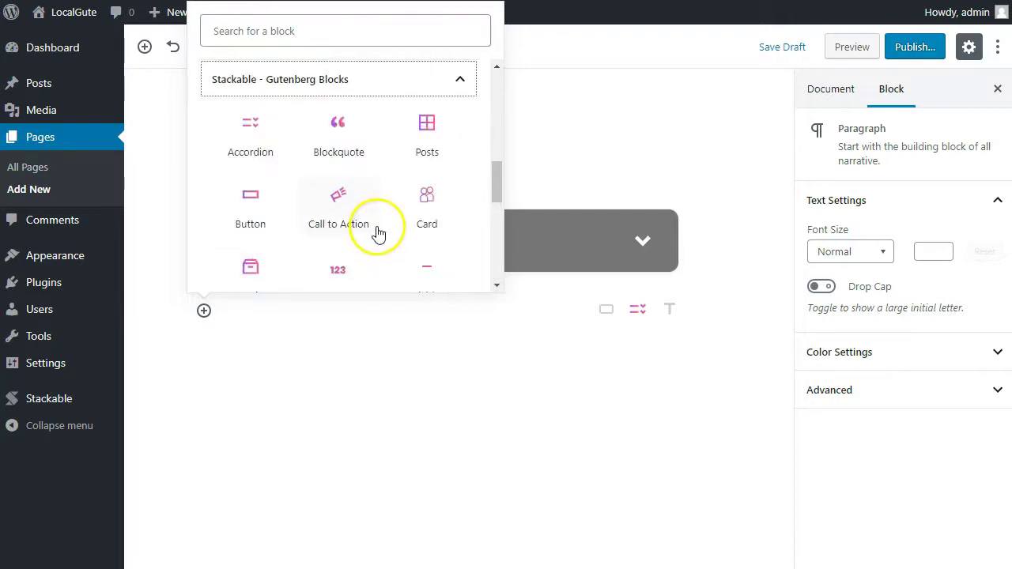
{"action": "left_click", "coordinate": [336, 208]}
{"action": "scroll", "coordinate": [554, 285], "scroll_direction": "up", "scroll_amount": 4}
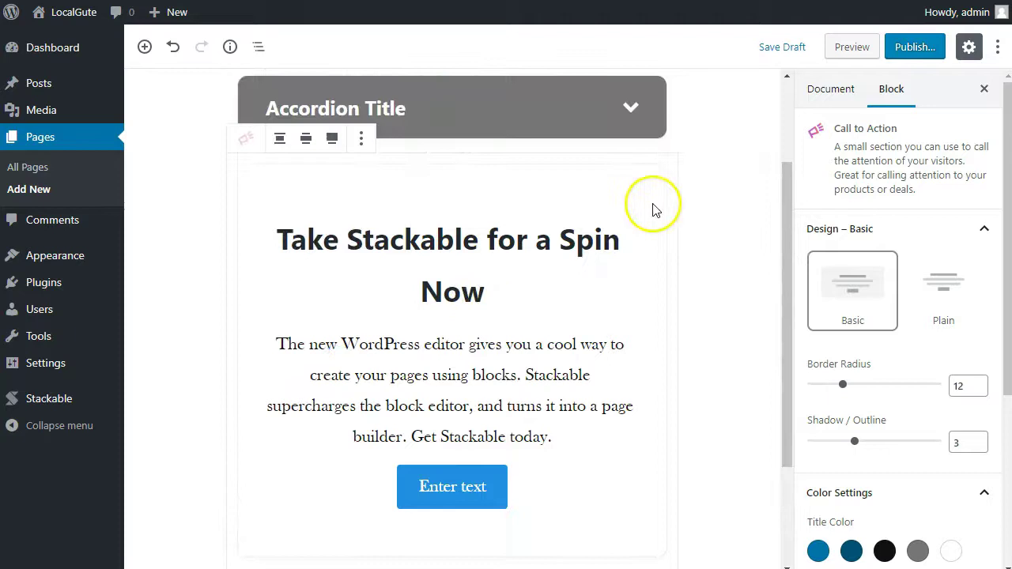
Try the Plain design on the Call to Action block, return to Basic, and set border radius 15 and shadow/outline 7
{"action": "left_click", "coordinate": [945, 289]}
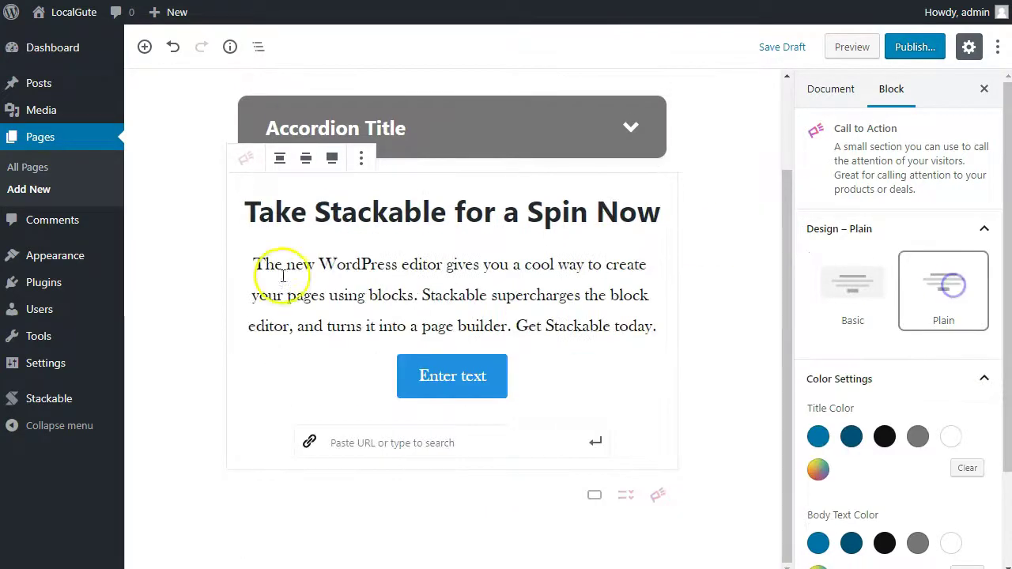
{"action": "left_click", "coordinate": [845, 332]}
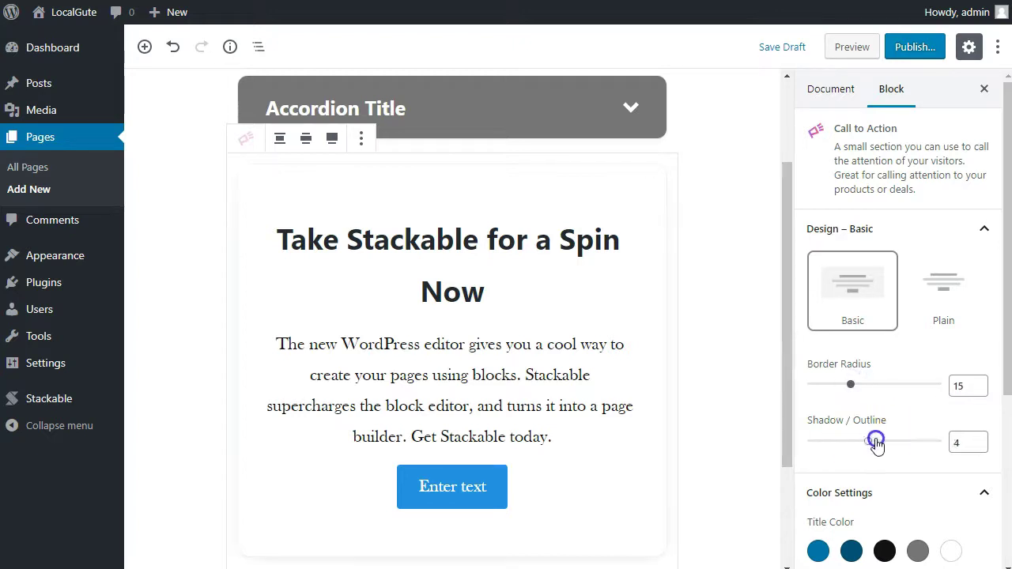
{"action": "left_click_drag", "start_coordinate": [876, 444], "coordinate": [905, 446]}
{"action": "scroll", "coordinate": [316, 277], "scroll_direction": "down", "scroll_amount": 2}
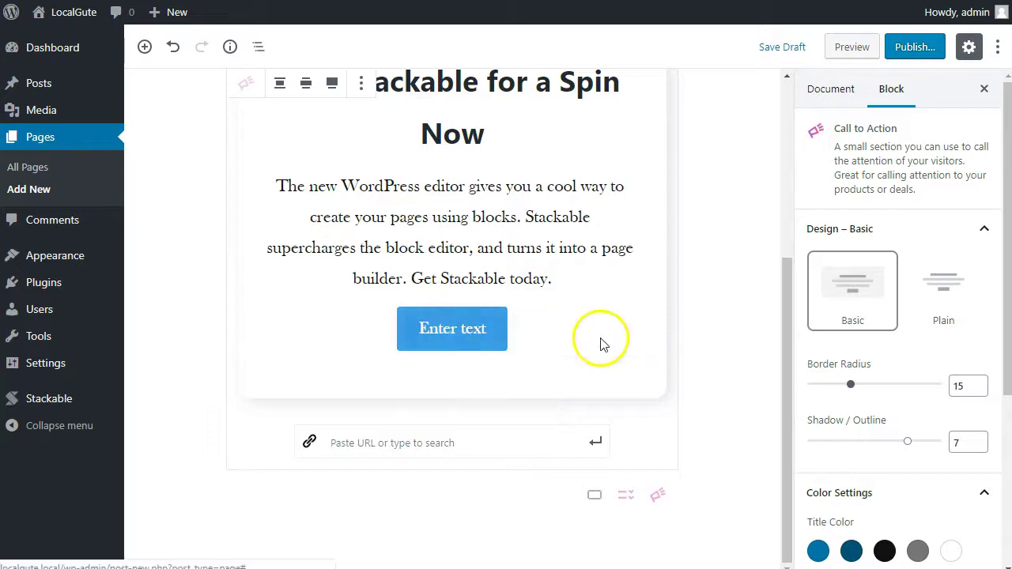
{"action": "scroll", "coordinate": [526, 309], "scroll_direction": "up", "scroll_amount": 2}
Set the Call to Action block's title color to the lighter blue preset
{"action": "scroll", "coordinate": [893, 433], "scroll_direction": "down", "scroll_amount": 1}
{"action": "scroll", "coordinate": [893, 433], "scroll_direction": "down", "scroll_amount": 3}
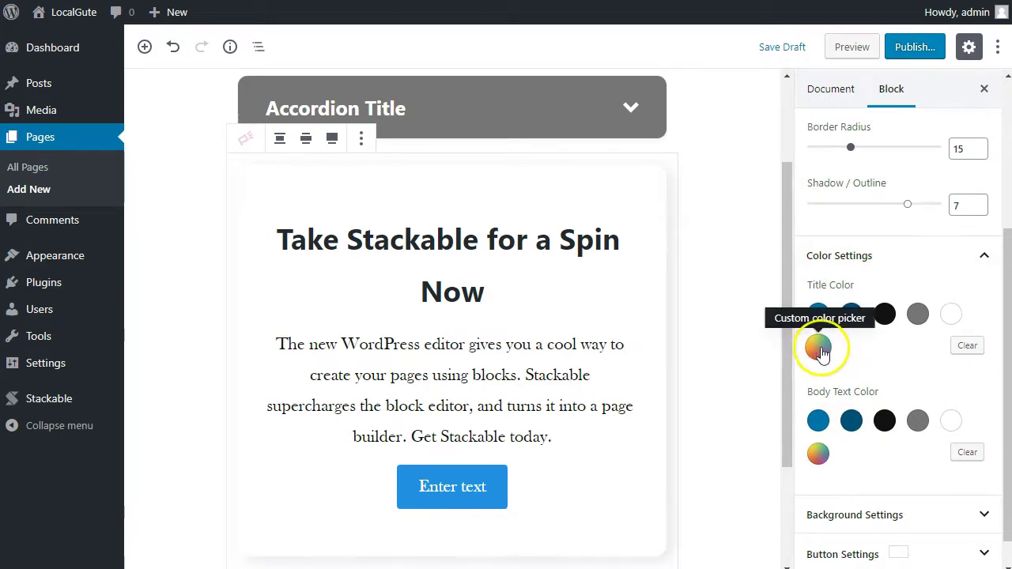
{"action": "left_click", "coordinate": [818, 313]}
{"action": "scroll", "coordinate": [749, 367], "scroll_direction": "down", "scroll_amount": 2}
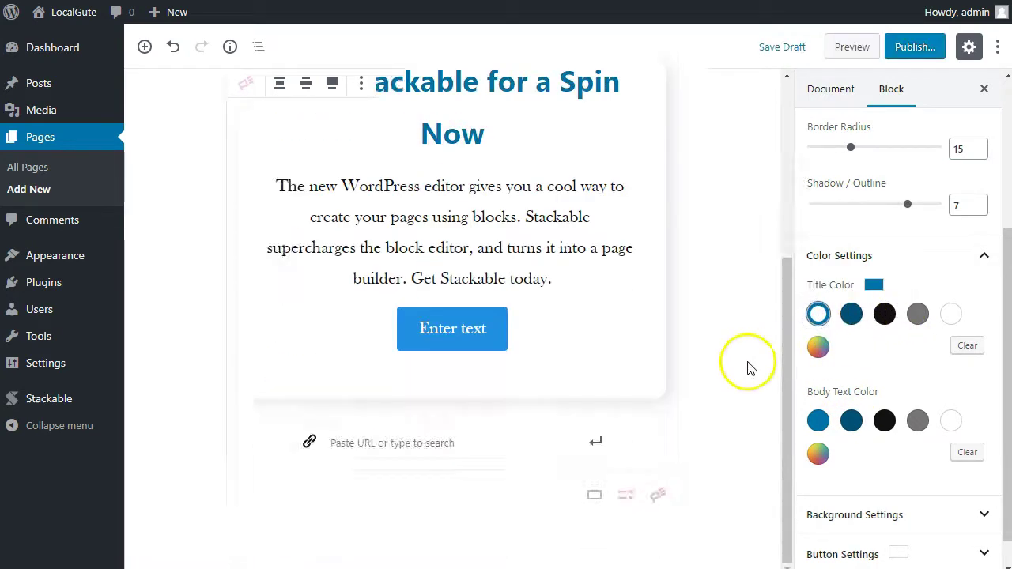
Give the Call to Action block a gray preset background color and a white title color
{"action": "left_click", "coordinate": [903, 512]}
{"action": "scroll", "coordinate": [893, 517], "scroll_direction": "down", "scroll_amount": 2}
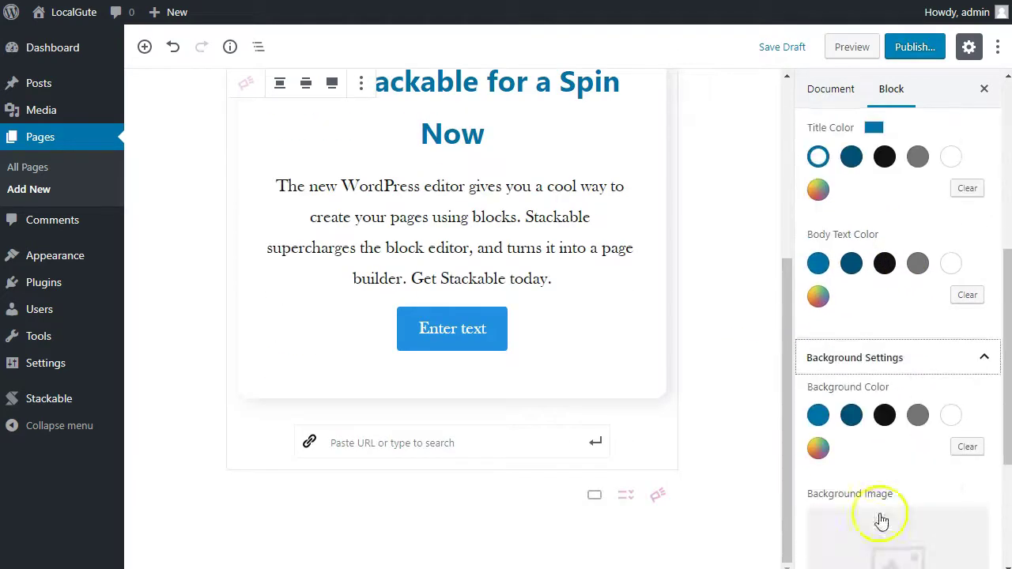
{"action": "left_click", "coordinate": [916, 415]}
{"action": "scroll", "coordinate": [745, 384], "scroll_direction": "up", "scroll_amount": 2}
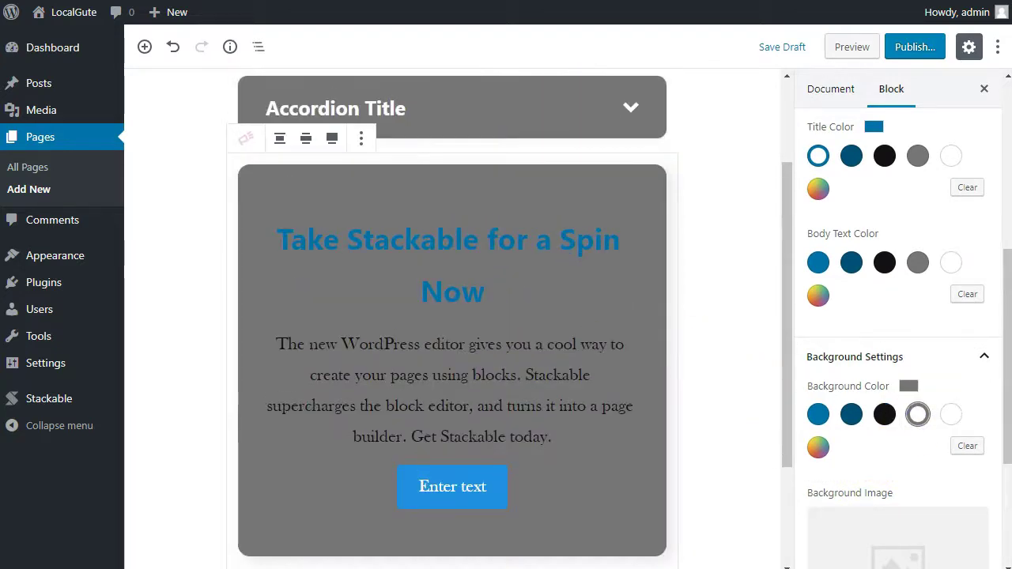
{"action": "left_click", "coordinate": [951, 156]}
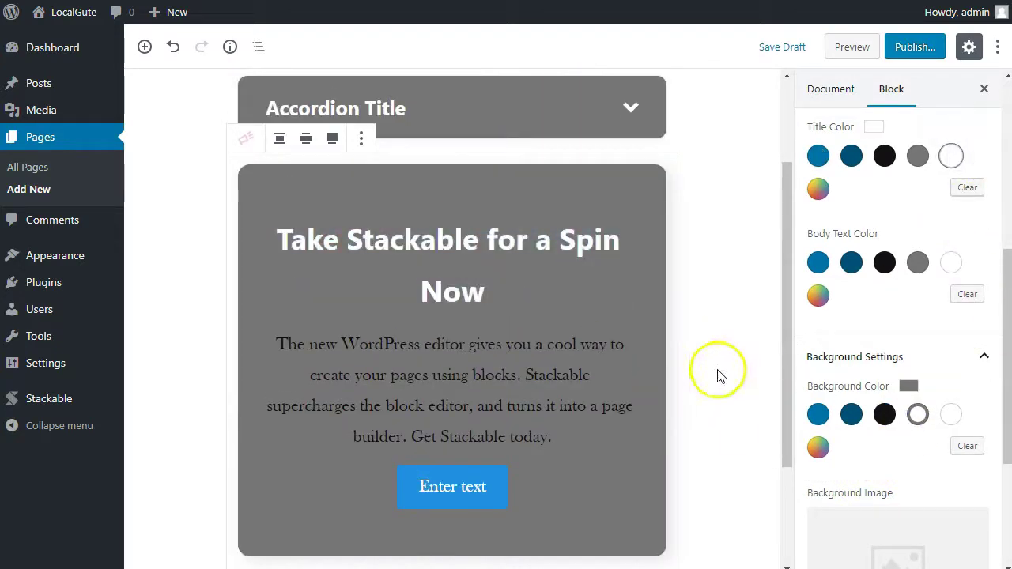
Set the Call to Action block's body text to a custom light gray color
{"action": "left_click", "coordinate": [818, 297]}
{"action": "left_click", "coordinate": [762, 341]}
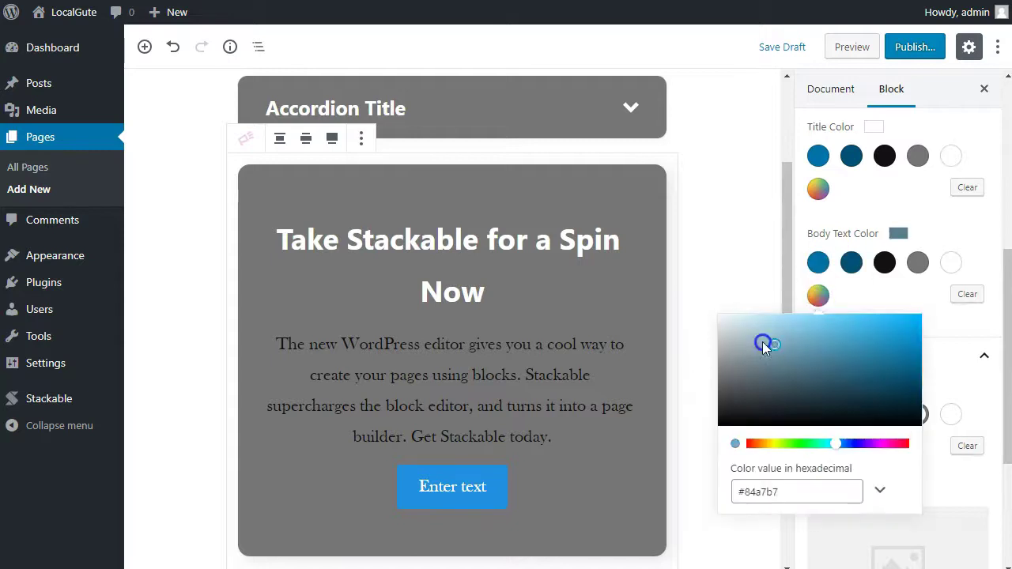
{"action": "left_click_drag", "start_coordinate": [762, 342], "coordinate": [707, 343]}
{"action": "left_click", "coordinate": [707, 344]}
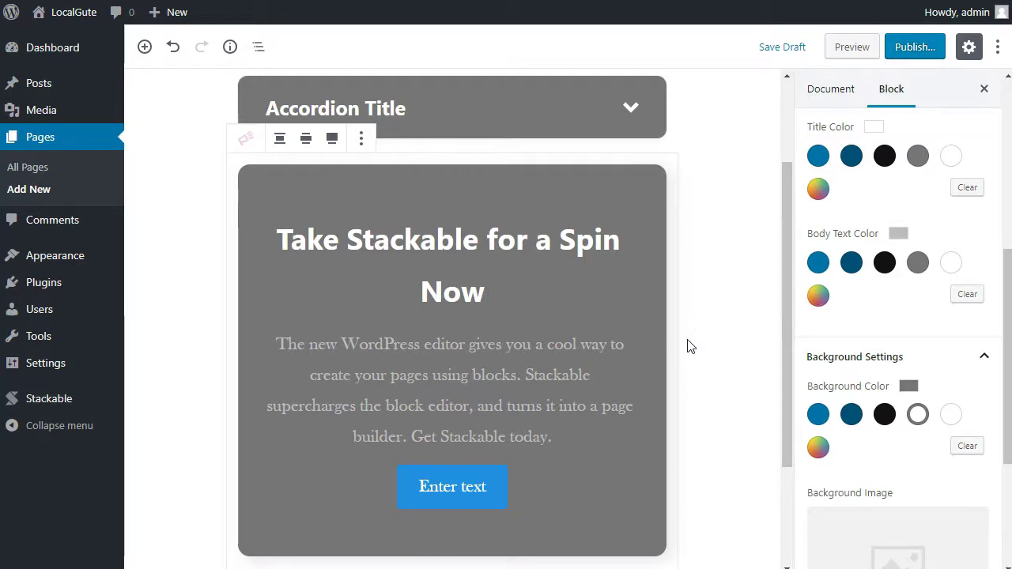
{"action": "left_click", "coordinate": [655, 320]}
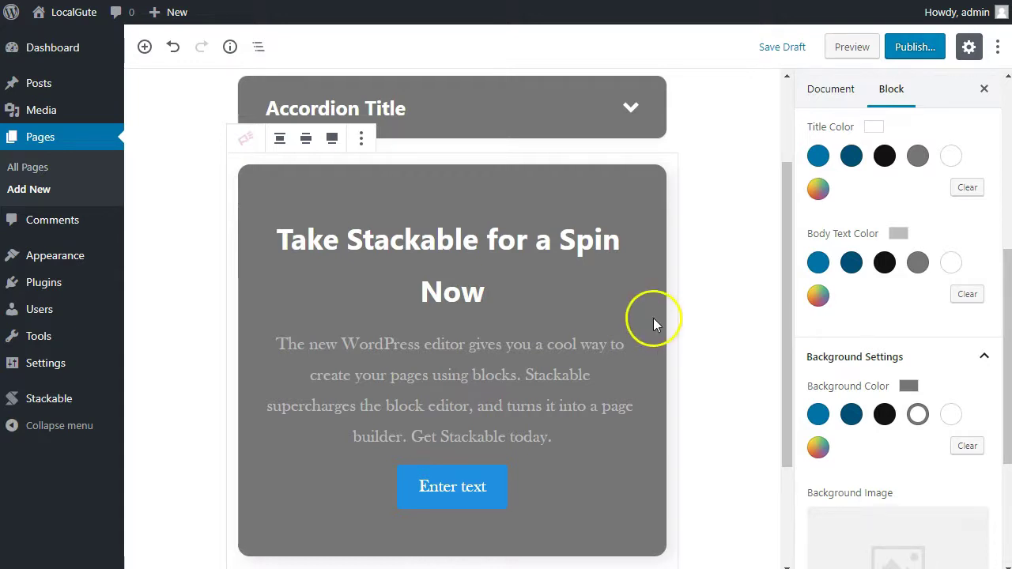
Search for "post" as the link target of the Call to Action block's button
{"action": "scroll", "coordinate": [600, 312], "scroll_direction": "down", "scroll_amount": 2}
{"action": "scroll", "coordinate": [903, 528], "scroll_direction": "down", "scroll_amount": 3}
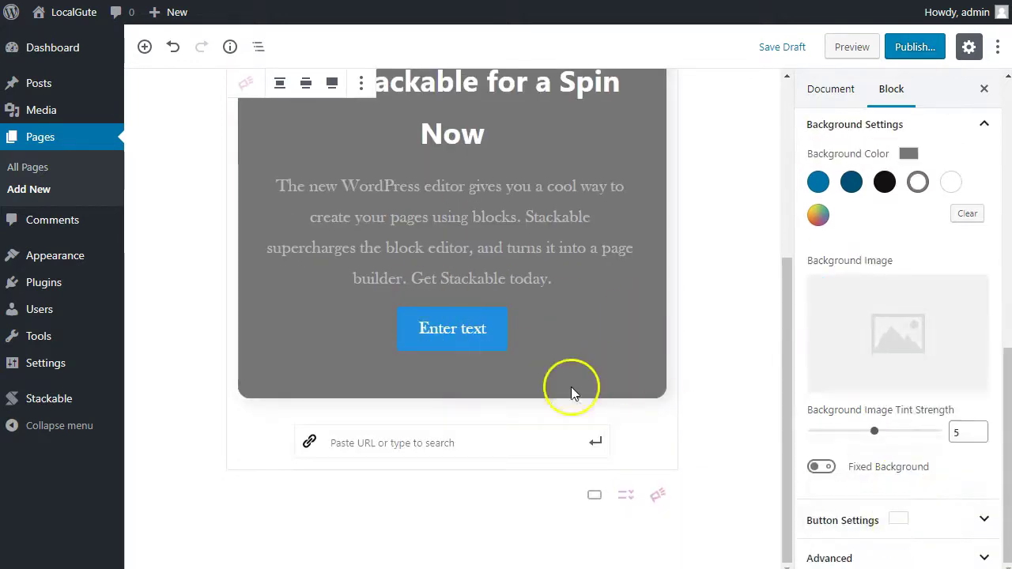
{"action": "left_click", "coordinate": [425, 441]}
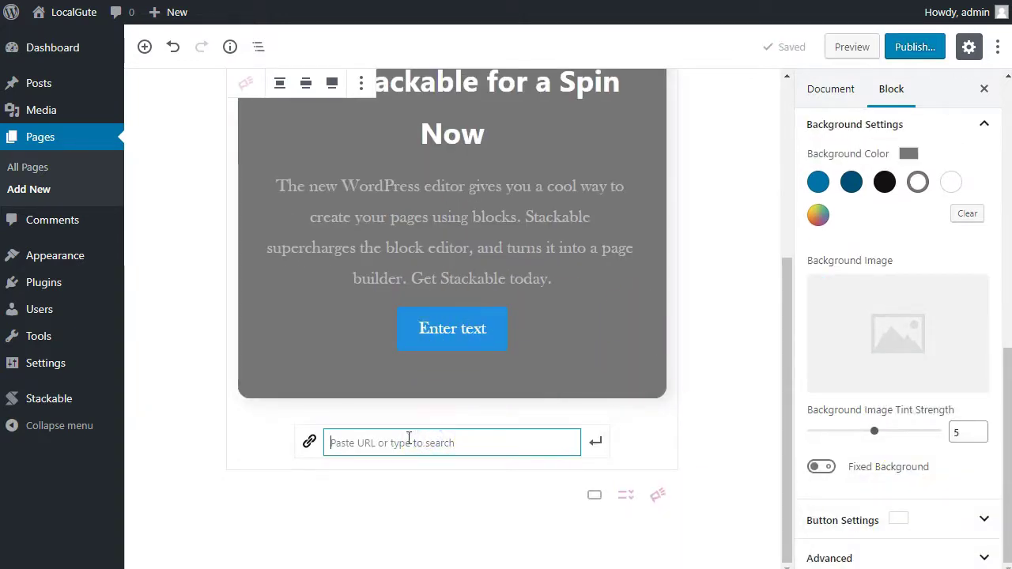
{"action": "type", "text": "post"}
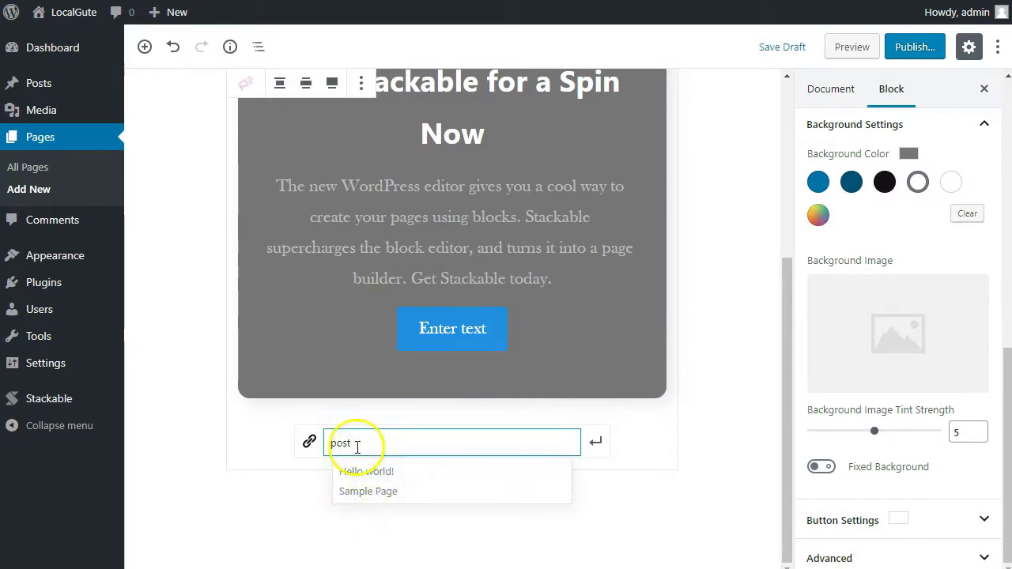
{"action": "left_click", "coordinate": [443, 532]}
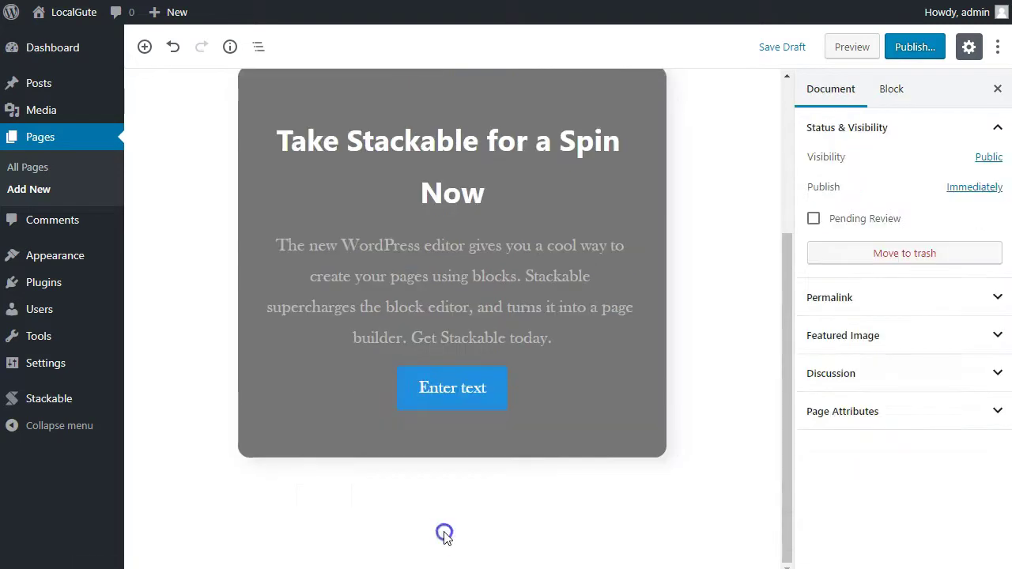
Insert a Container block from the Stackable - Gutenberg Blocks category below the Call to Action block
{"action": "left_click", "coordinate": [203, 495]}
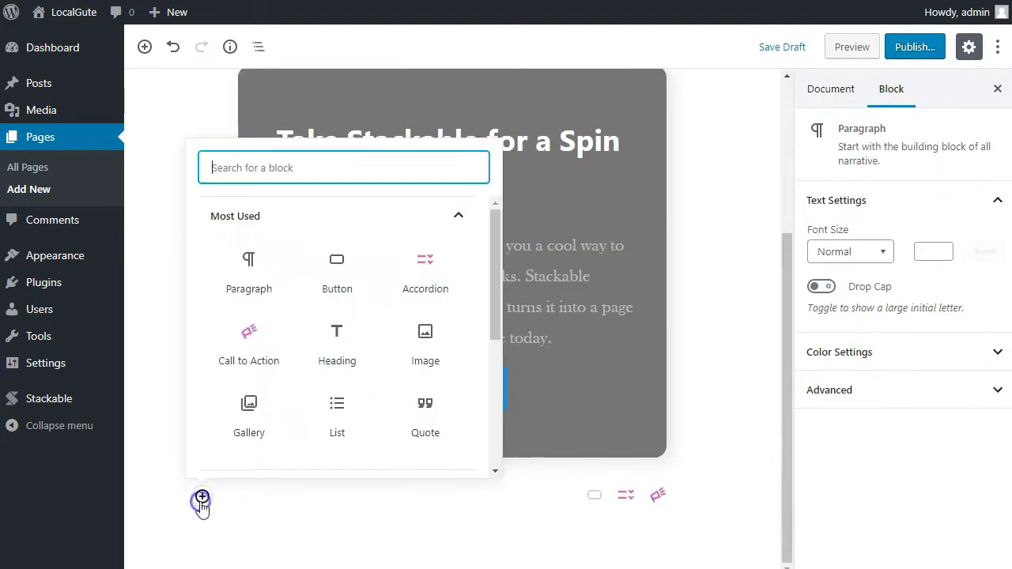
{"action": "scroll", "coordinate": [316, 379], "scroll_direction": "down", "scroll_amount": 6}
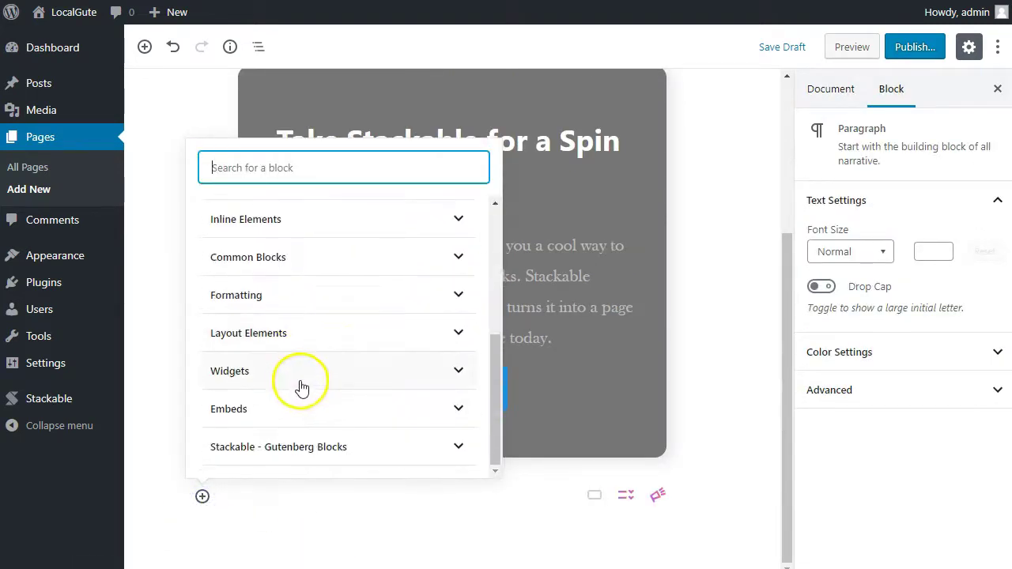
{"action": "left_click", "coordinate": [290, 445]}
{"action": "scroll", "coordinate": [317, 377], "scroll_direction": "down", "scroll_amount": 1}
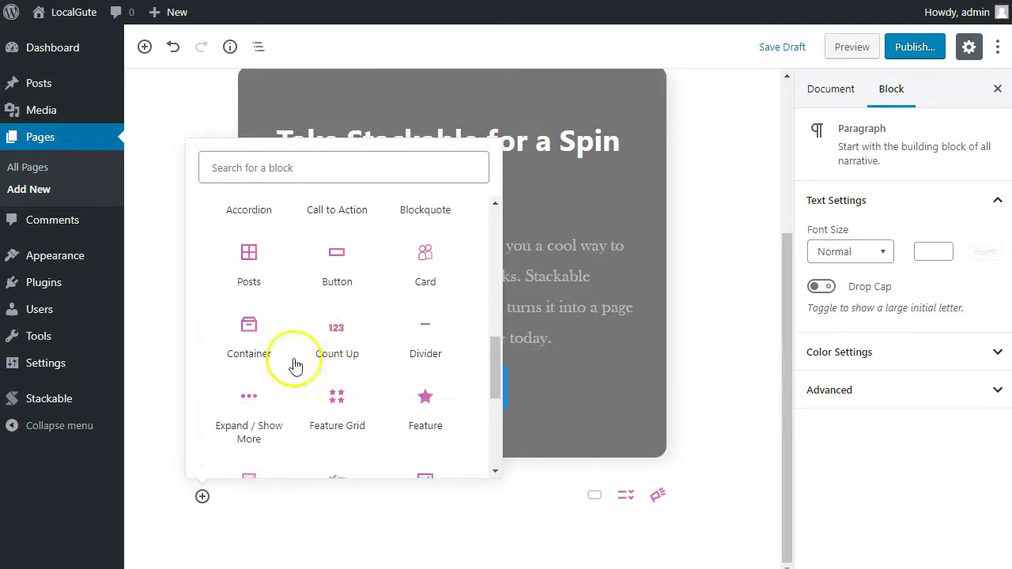
{"action": "left_click", "coordinate": [254, 340]}
{"action": "scroll", "coordinate": [316, 355], "scroll_direction": "down", "scroll_amount": 3}
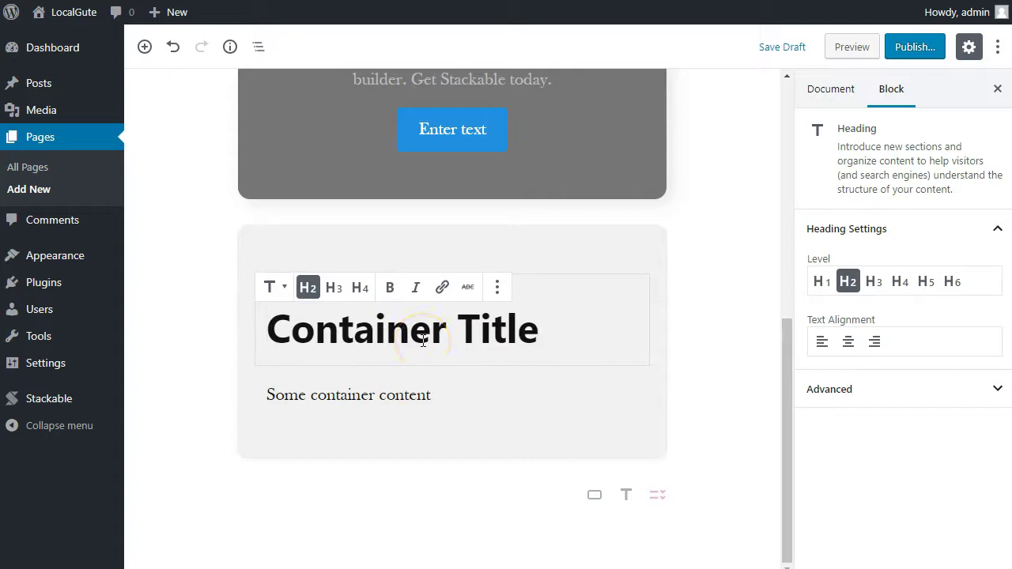
Remove the "Container Title" heading from inside the Container block
{"action": "left_click", "coordinate": [373, 396]}
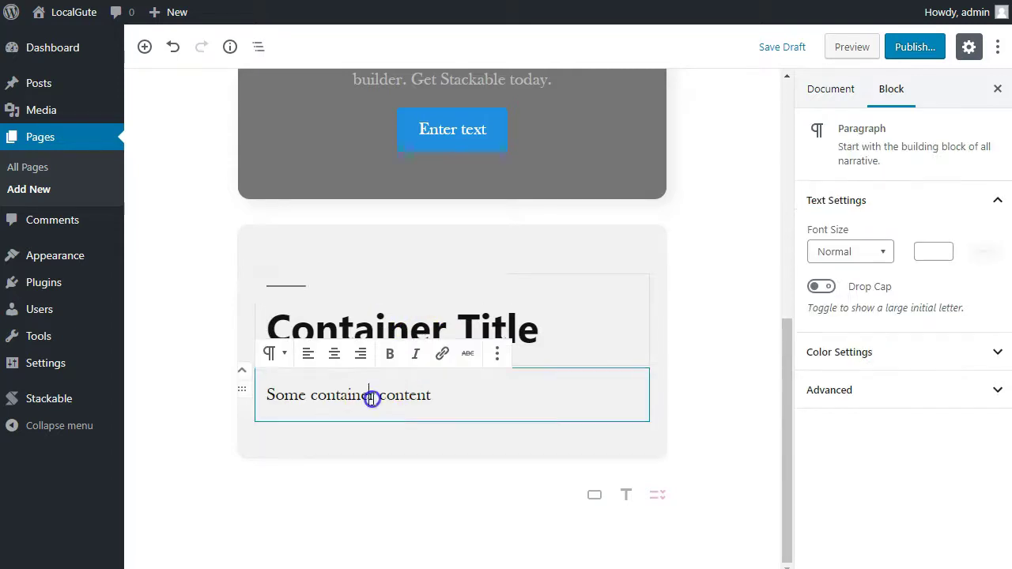
{"action": "left_click", "coordinate": [360, 326]}
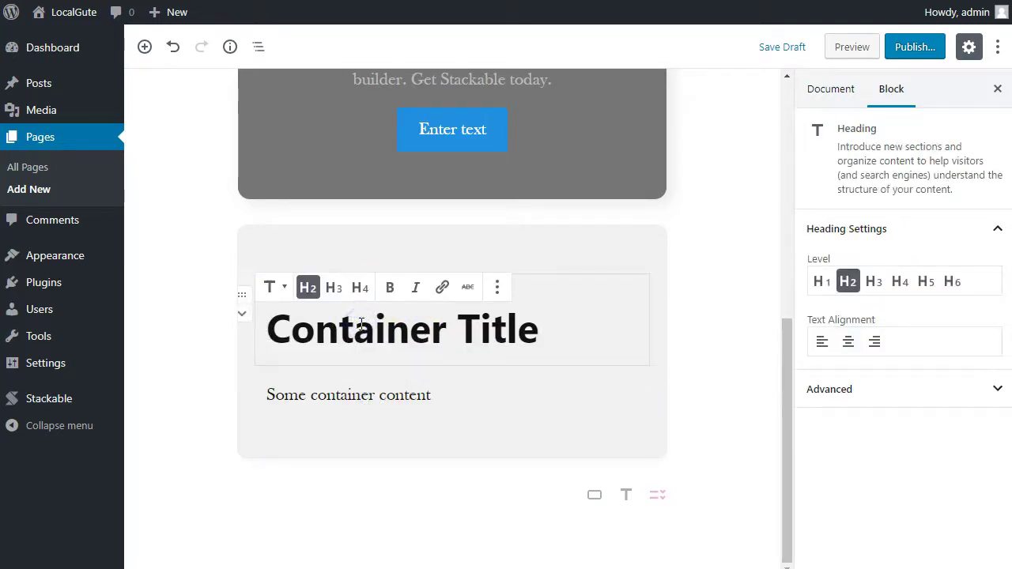
{"action": "left_click", "coordinate": [499, 298]}
{"action": "left_click", "coordinate": [517, 526]}
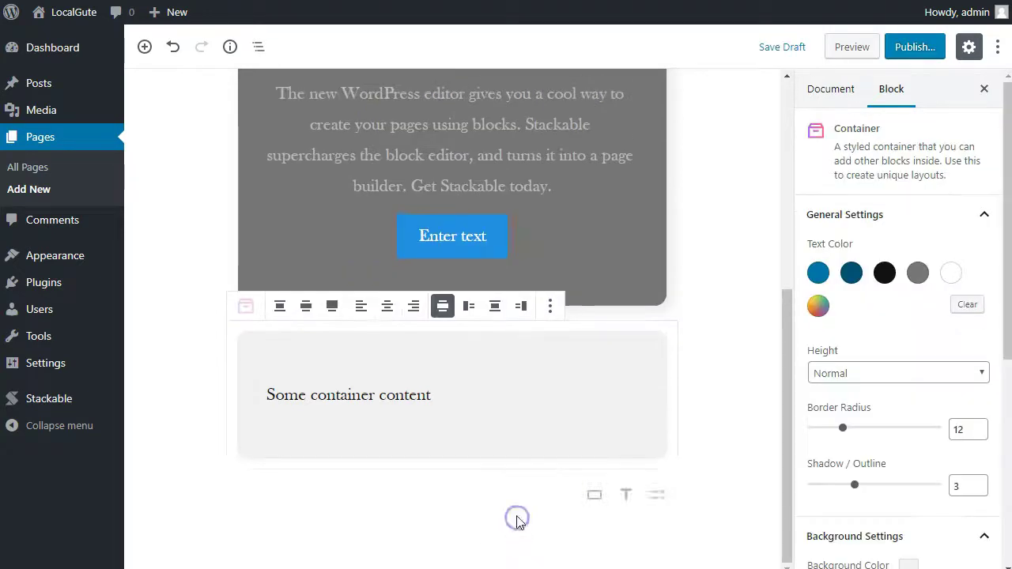
Replace the "Some container content" paragraph inside the Container block with a Columns block
{"action": "left_click", "coordinate": [303, 357]}
{"action": "left_click", "coordinate": [333, 404]}
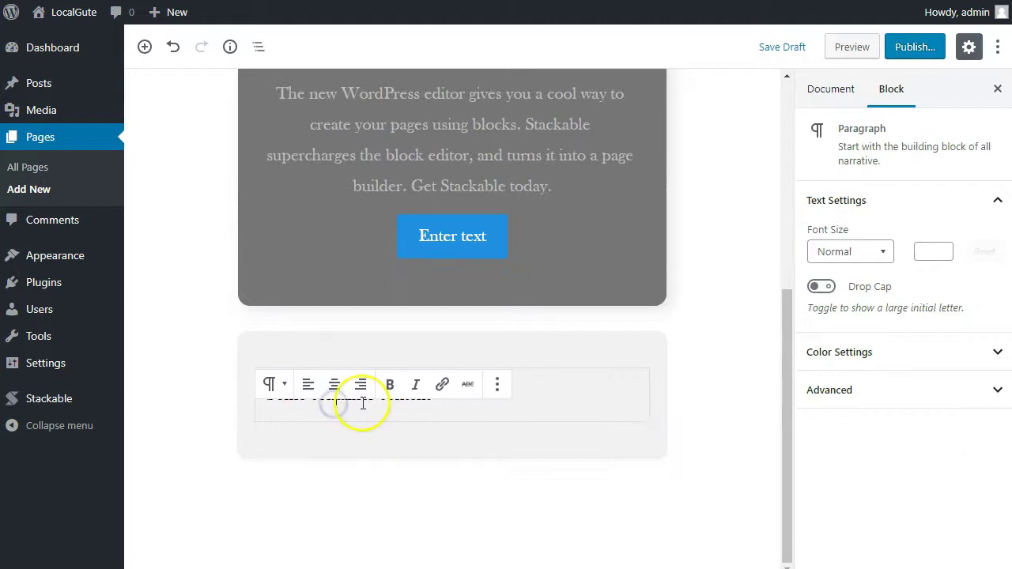
{"action": "key", "text": "BackSpace"}
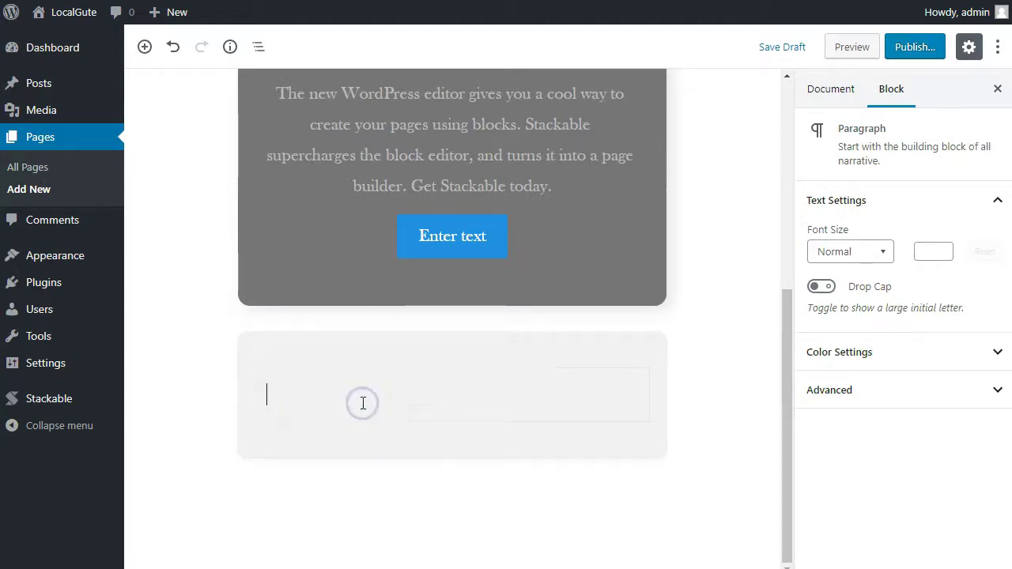
{"action": "type", "text": "/colu"}
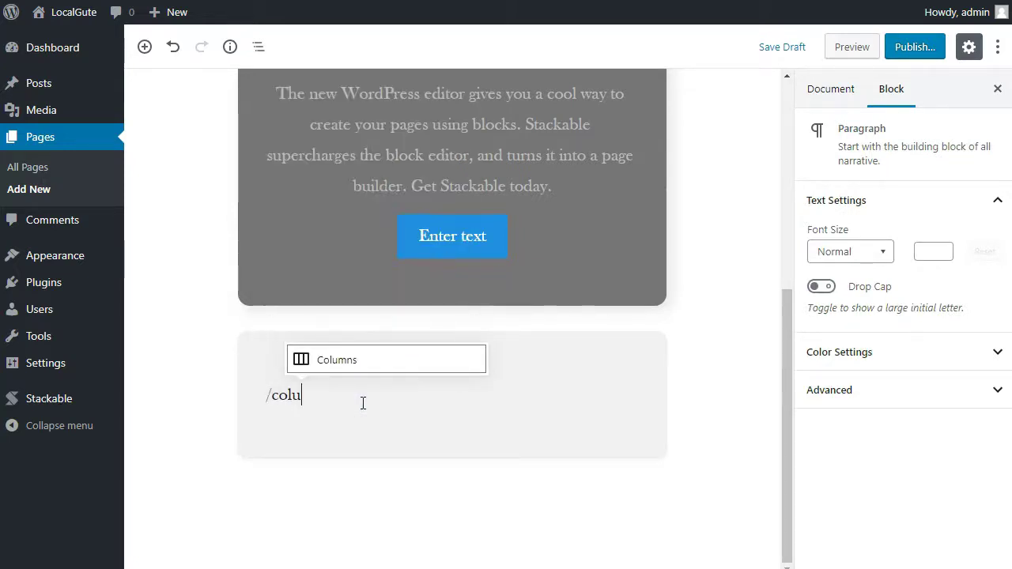
{"action": "left_click", "coordinate": [332, 361]}
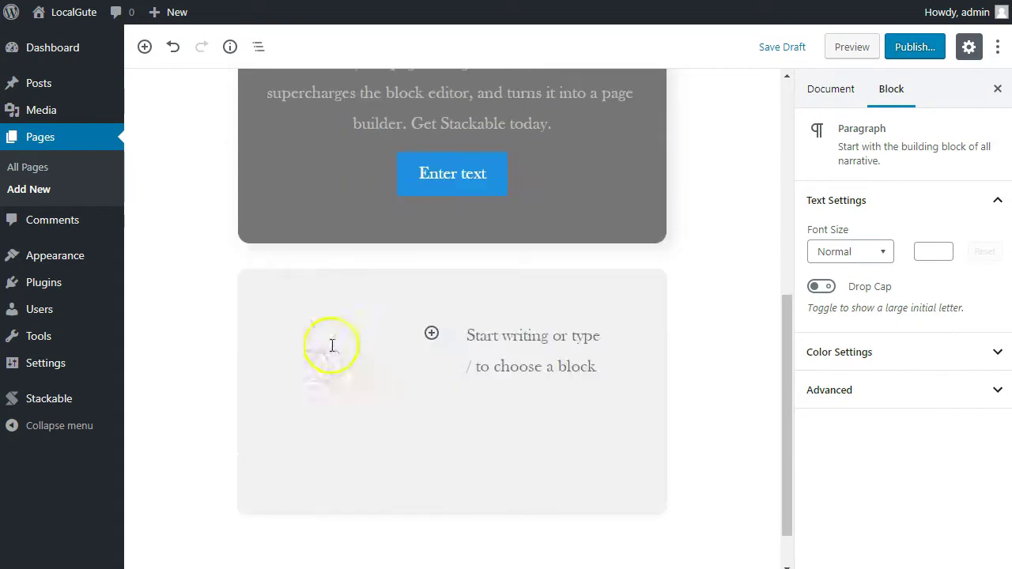
Insert an Image block in the first column inside the Container block
{"action": "left_click", "coordinate": [328, 346]}
{"action": "type", "text": "/image"}
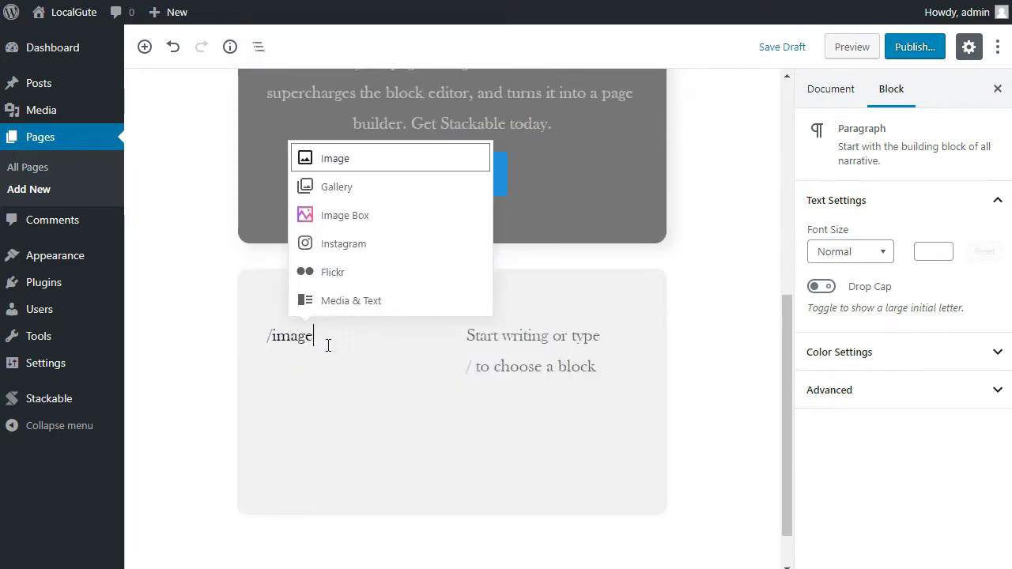
{"action": "key", "text": "Return"}
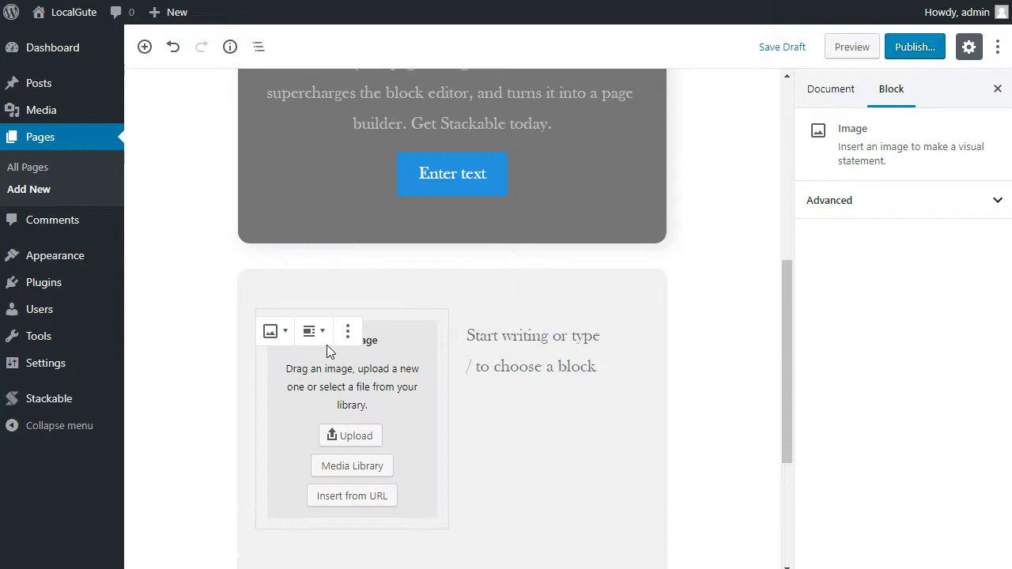
{"action": "left_click", "coordinate": [345, 461]}
{"action": "left_click", "coordinate": [131, 78]}
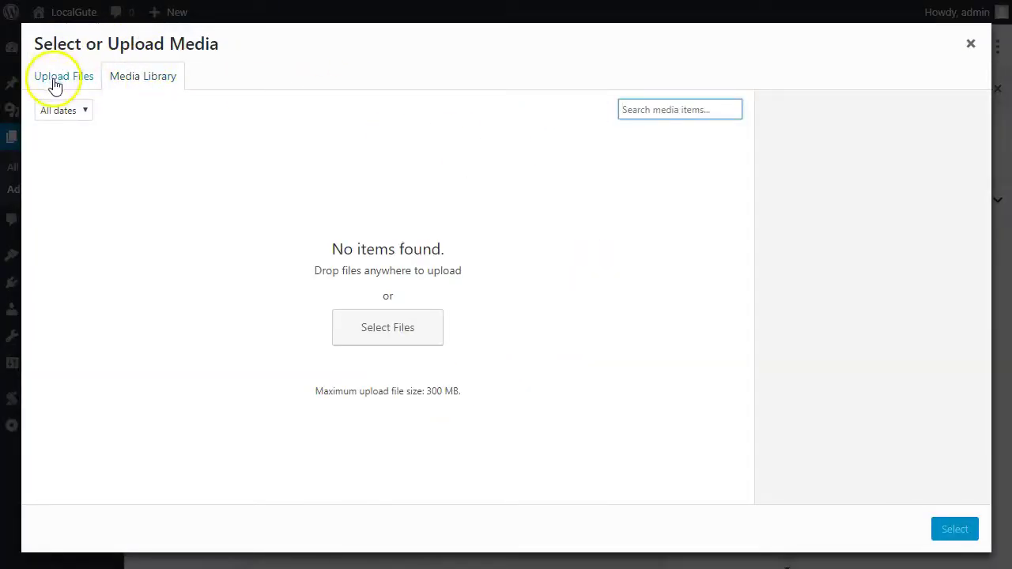
{"action": "left_click", "coordinate": [52, 79]}
{"action": "left_click", "coordinate": [971, 45]}
Replace the Image block in the Container's first column with a Count Up block from the Stackable - Gutenberg Blocks category
{"action": "left_click", "coordinate": [362, 339]}
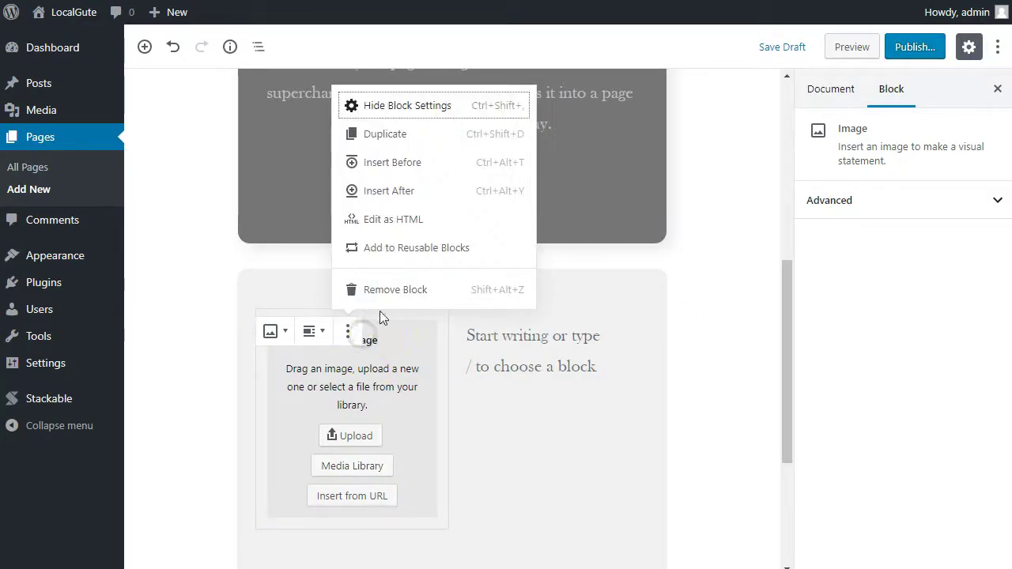
{"action": "left_click", "coordinate": [384, 290]}
{"action": "left_click", "coordinate": [359, 355]}
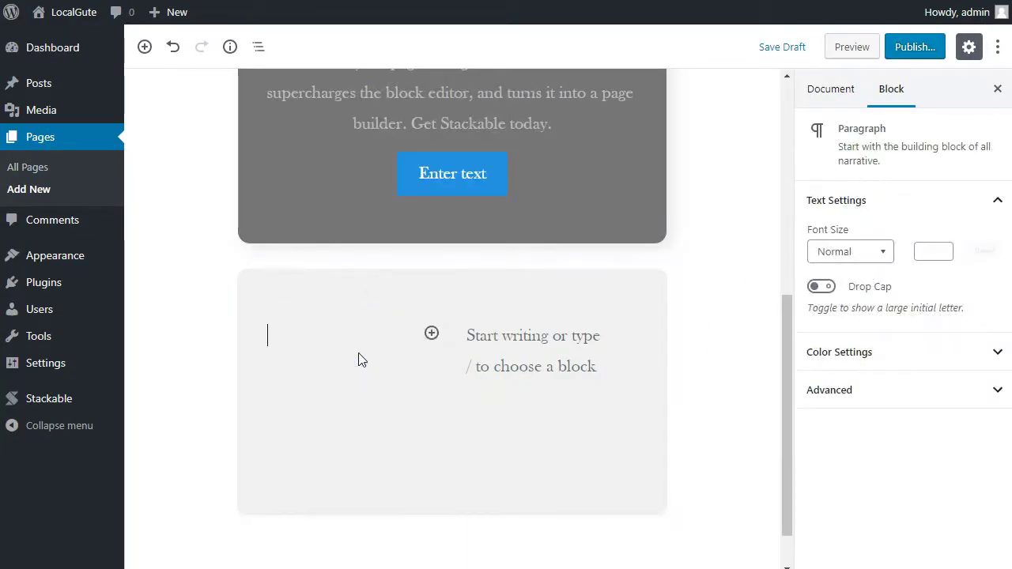
{"action": "left_click", "coordinate": [431, 335]}
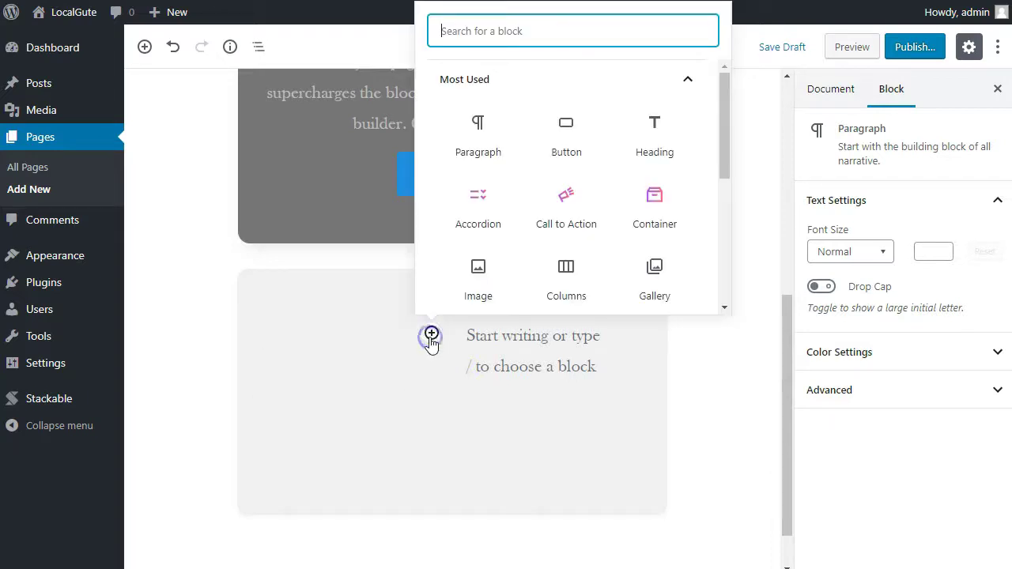
{"action": "scroll", "coordinate": [571, 208], "scroll_direction": "down", "scroll_amount": 5}
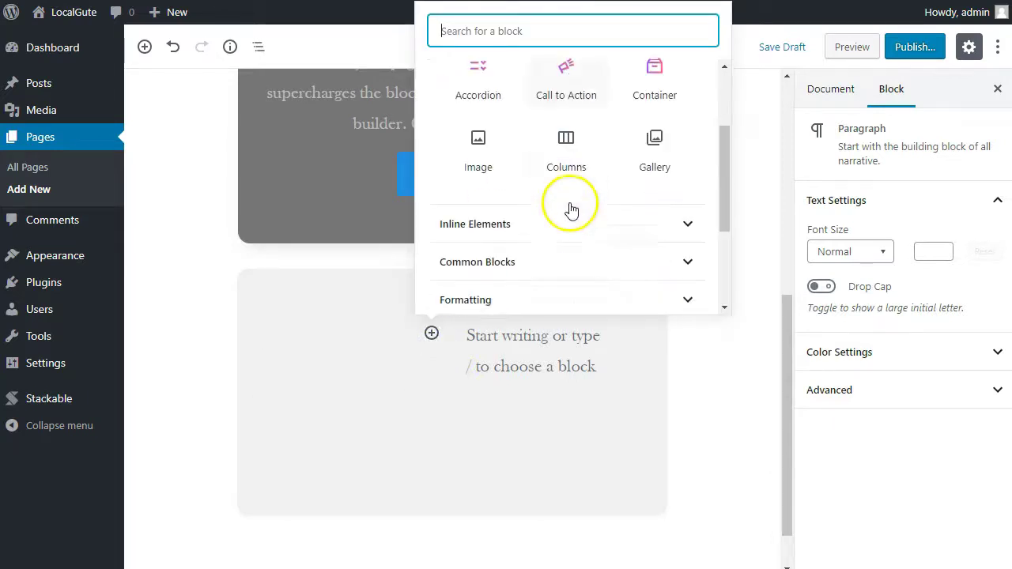
{"action": "scroll", "coordinate": [536, 270], "scroll_direction": "down", "scroll_amount": 1}
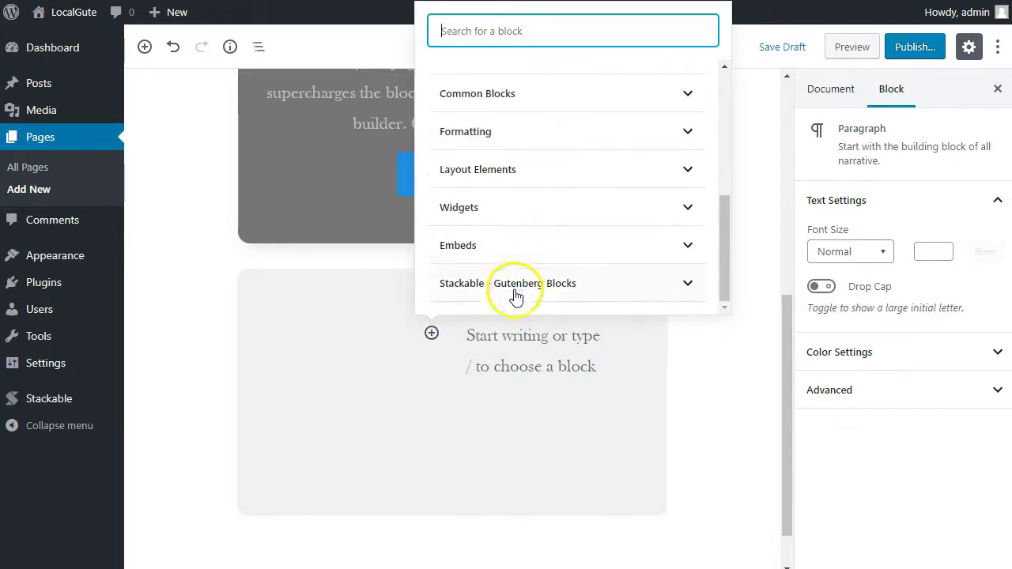
{"action": "left_click", "coordinate": [516, 291]}
{"action": "left_click", "coordinate": [558, 283]}
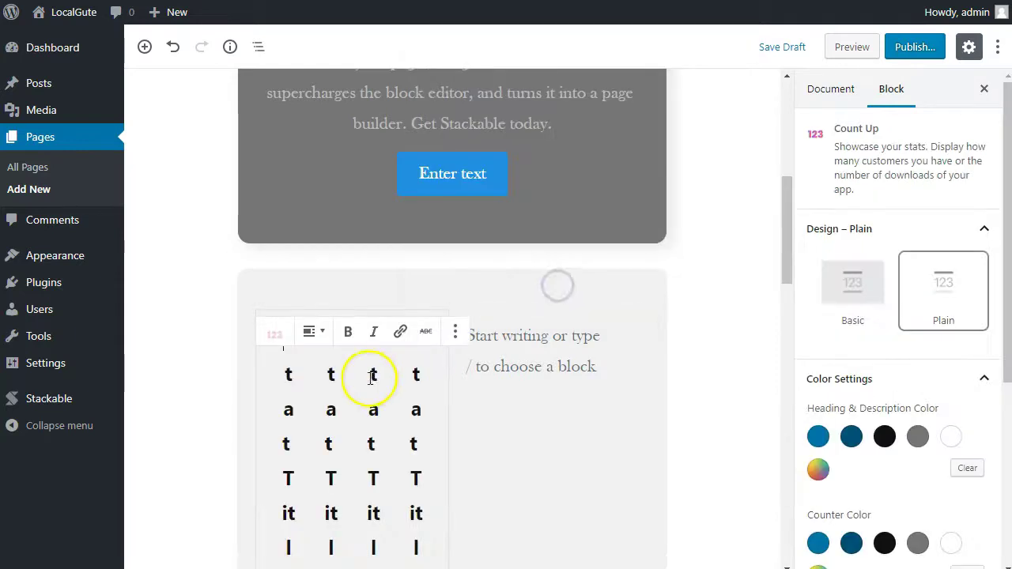
Apply the Basic design to the Count Up block and set its columns to 1
{"action": "scroll", "coordinate": [395, 390], "scroll_direction": "down", "scroll_amount": 3}
{"action": "scroll", "coordinate": [373, 369], "scroll_direction": "up", "scroll_amount": 1}
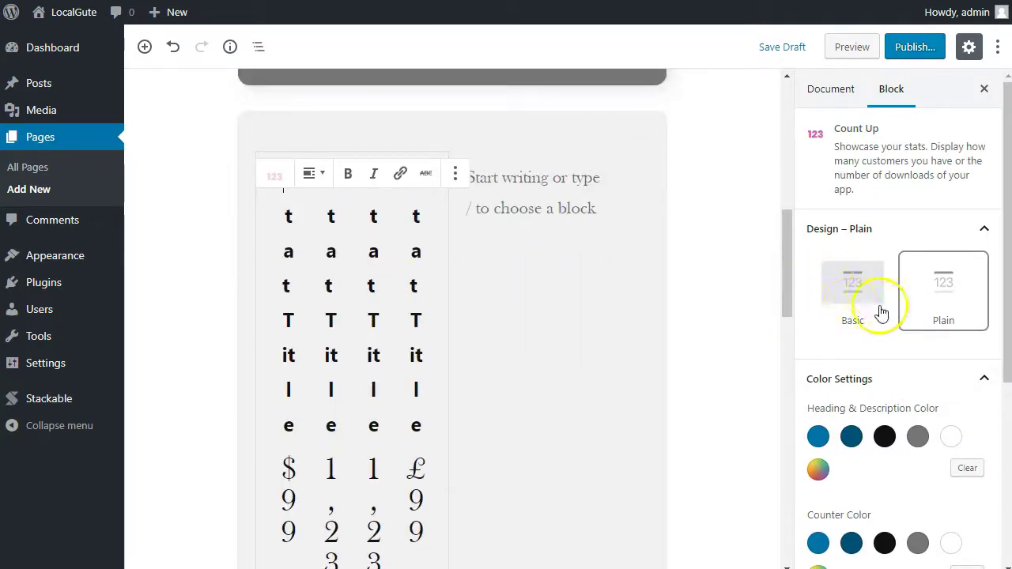
{"action": "left_click", "coordinate": [854, 292]}
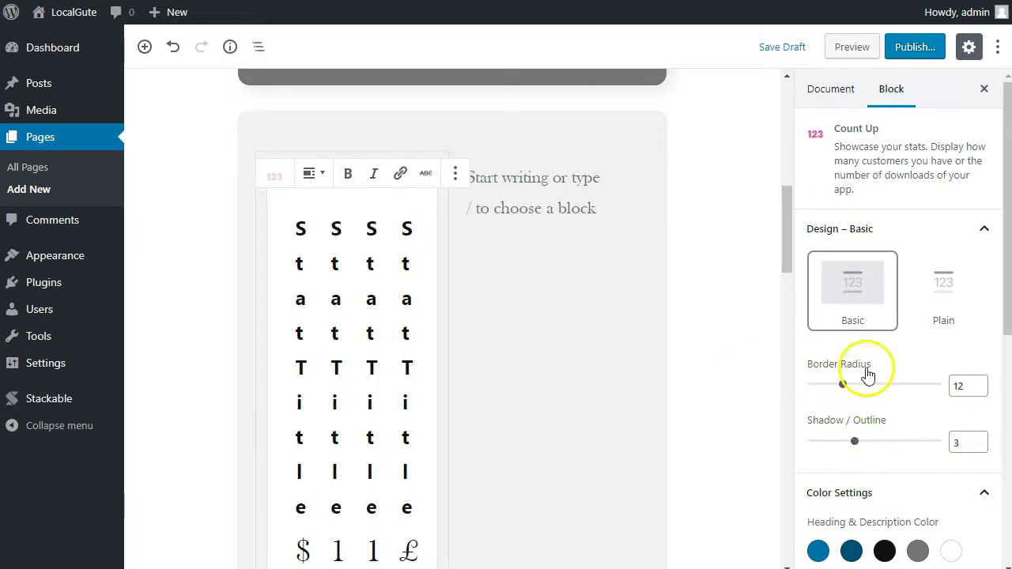
{"action": "scroll", "coordinate": [865, 373], "scroll_direction": "down", "scroll_amount": 5}
{"action": "left_click_drag", "start_coordinate": [933, 298], "coordinate": [810, 297]}
{"action": "scroll", "coordinate": [367, 372], "scroll_direction": "up", "scroll_amount": 2}
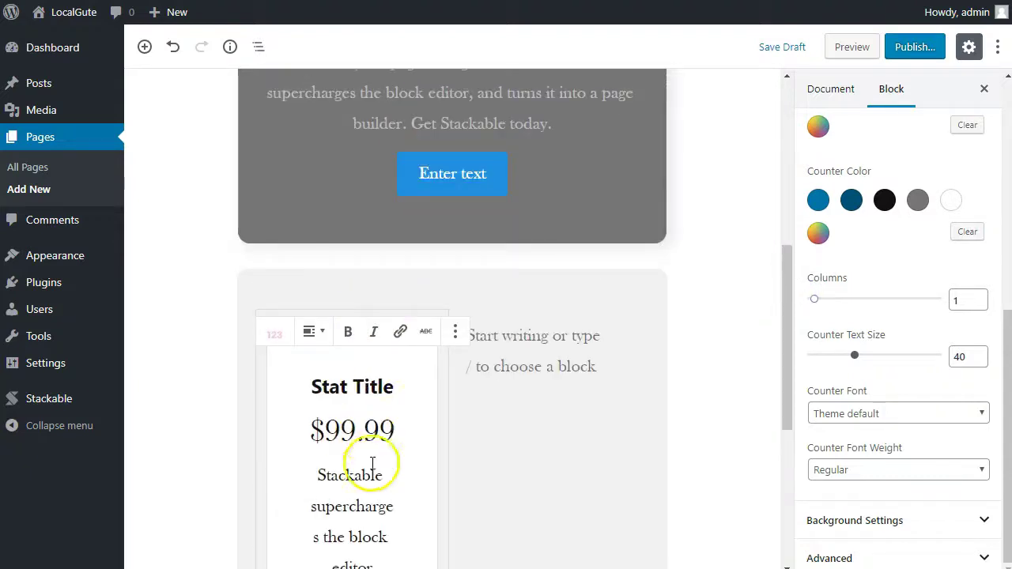
Insert a Heading block reading "This is a heading" in the Container's second column
{"action": "left_click", "coordinate": [491, 340]}
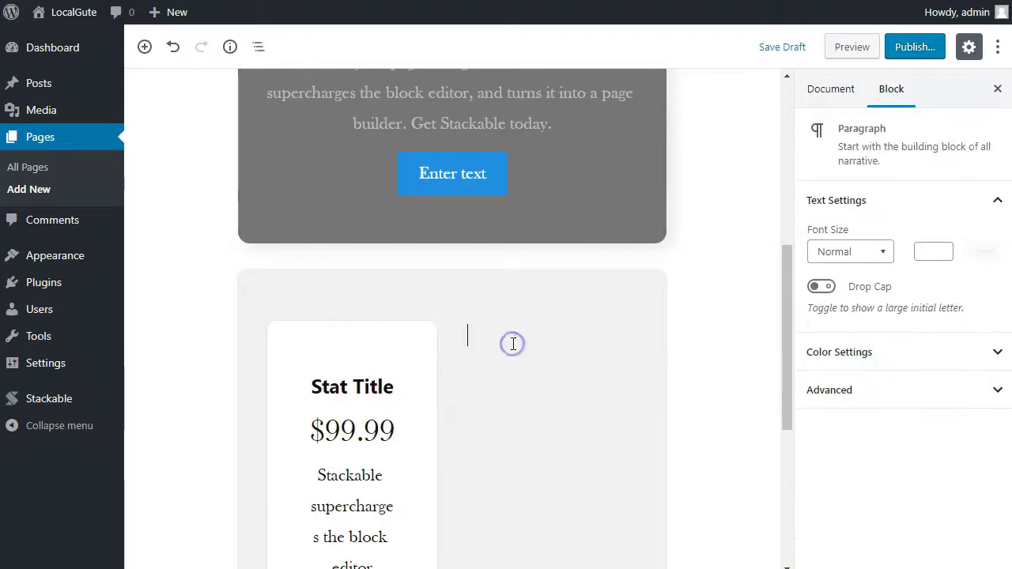
{"action": "type", "text": "/head"}
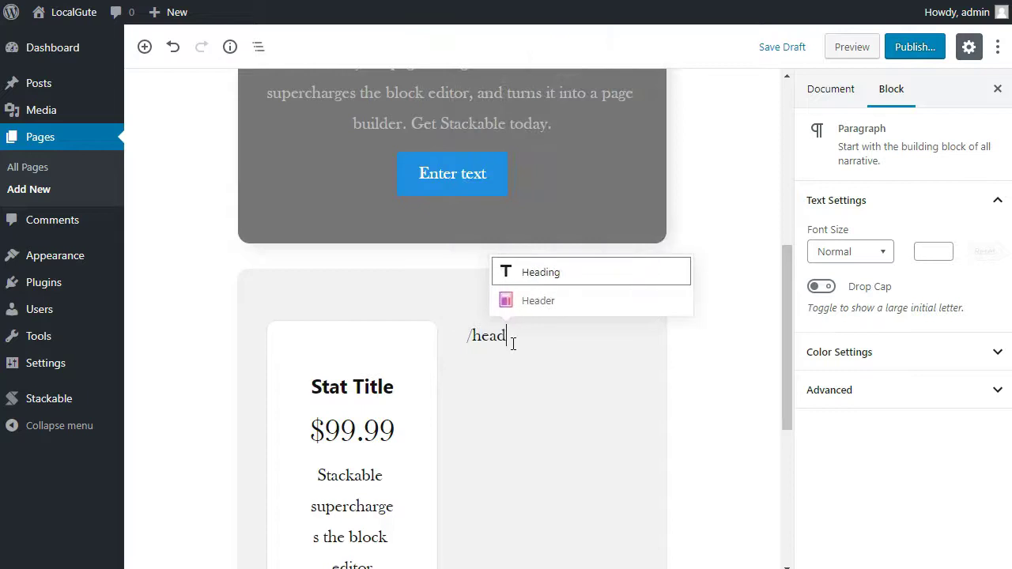
{"action": "key", "text": "Return"}
{"action": "type", "text": "This is a heading"}
Add the whole Container block to the reusable blocks under the name "2 Column Container"
{"action": "left_click", "coordinate": [678, 421]}
{"action": "scroll", "coordinate": [639, 441], "scroll_direction": "down", "scroll_amount": 2}
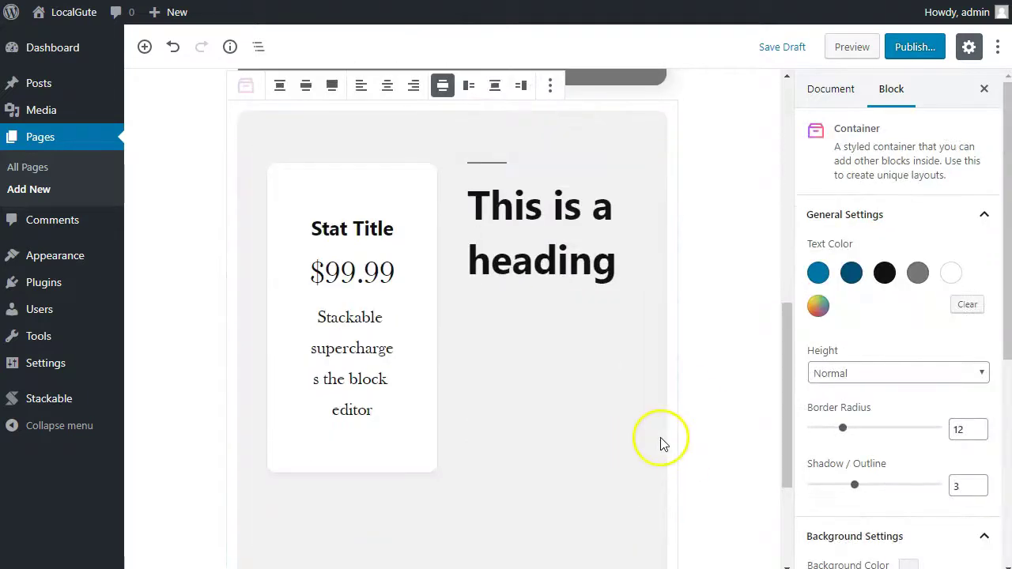
{"action": "left_click", "coordinate": [661, 439]}
{"action": "scroll", "coordinate": [630, 448], "scroll_direction": "down", "scroll_amount": 2}
{"action": "scroll", "coordinate": [630, 445], "scroll_direction": "up", "scroll_amount": 2}
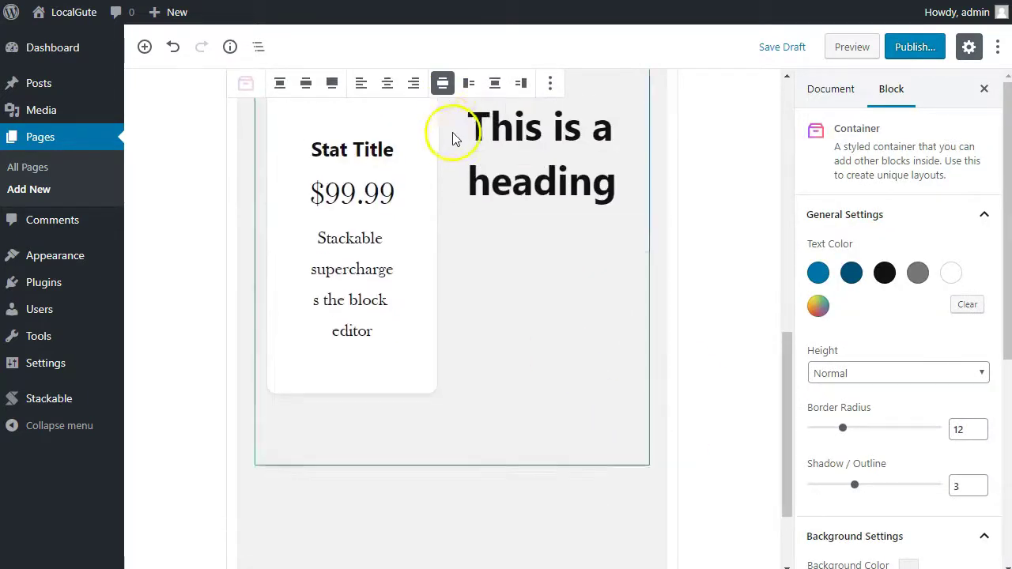
{"action": "left_click", "coordinate": [550, 84]}
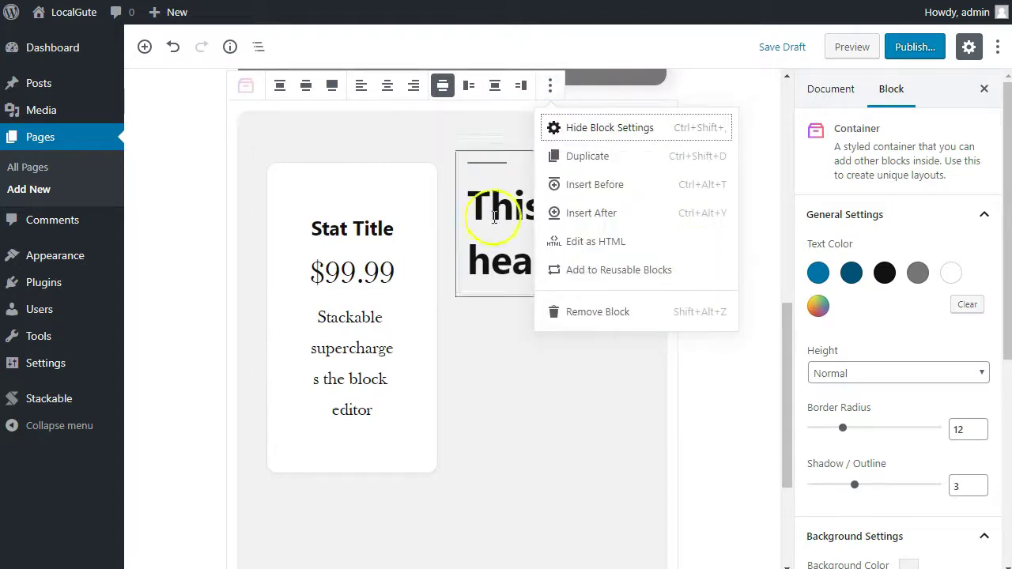
{"action": "left_click", "coordinate": [588, 269]}
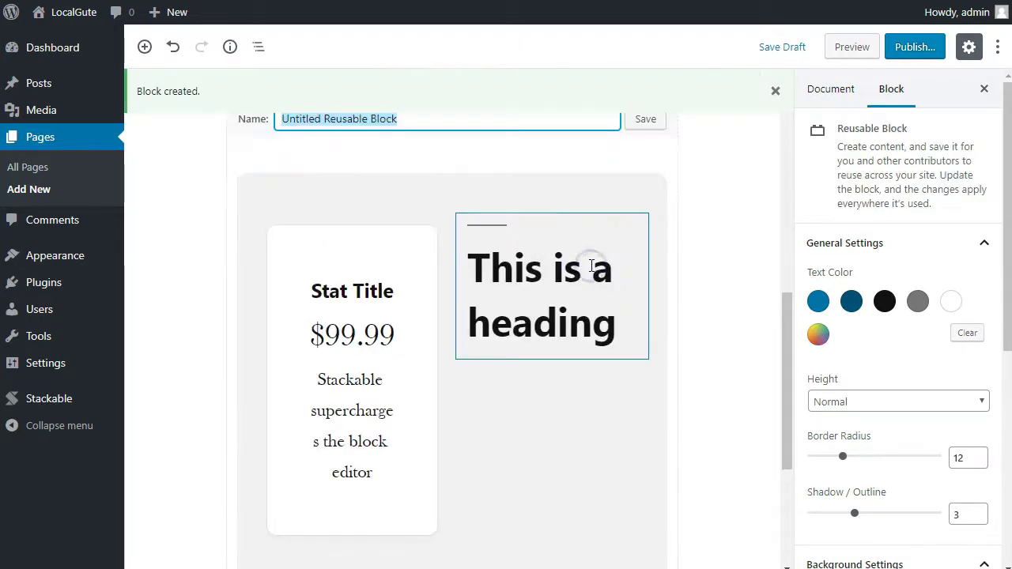
{"action": "type", "text": "2"}
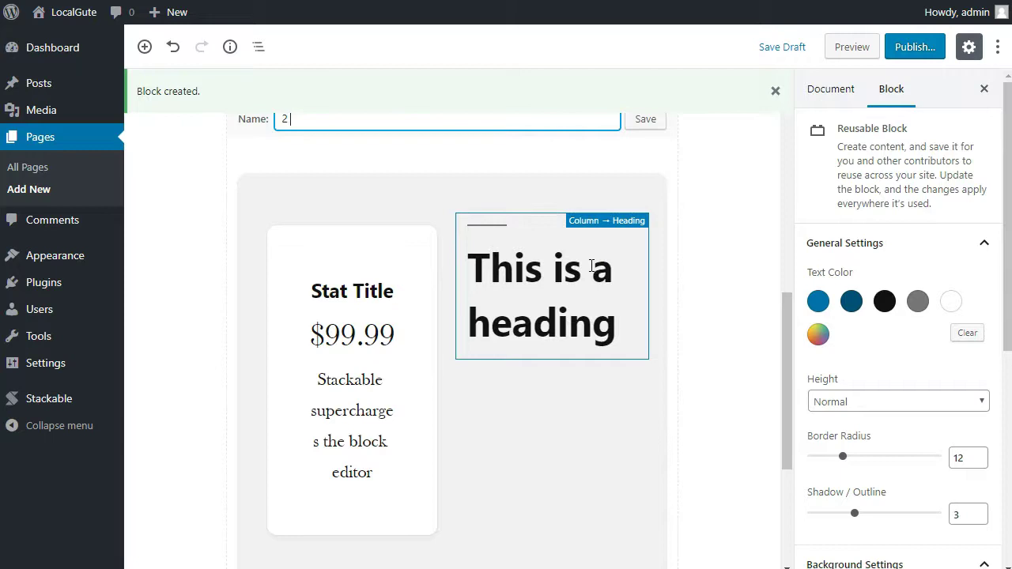
{"action": "type", "text": " Column Container"}
{"action": "key", "text": "Return"}
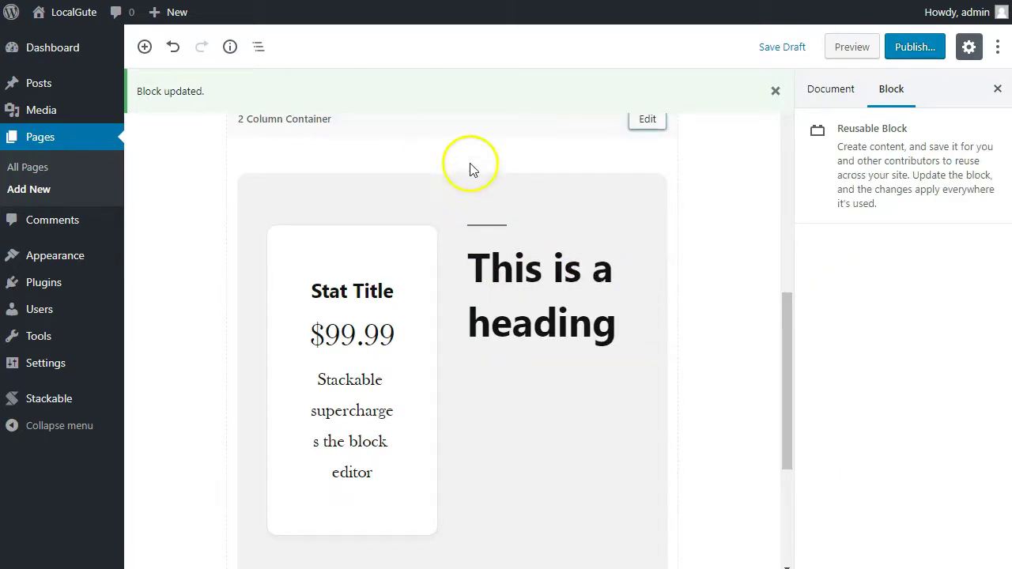
Open the "2 Column Container" reusable block for editing, place the cursor in its heading, and save the block
{"action": "left_click", "coordinate": [580, 294]}
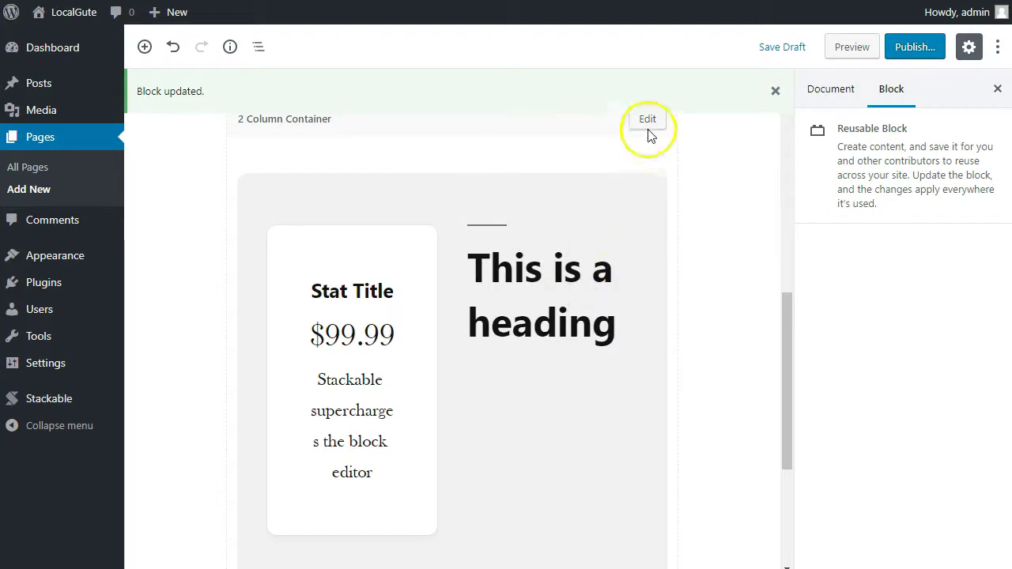
{"action": "left_click", "coordinate": [647, 120]}
{"action": "left_click", "coordinate": [553, 290]}
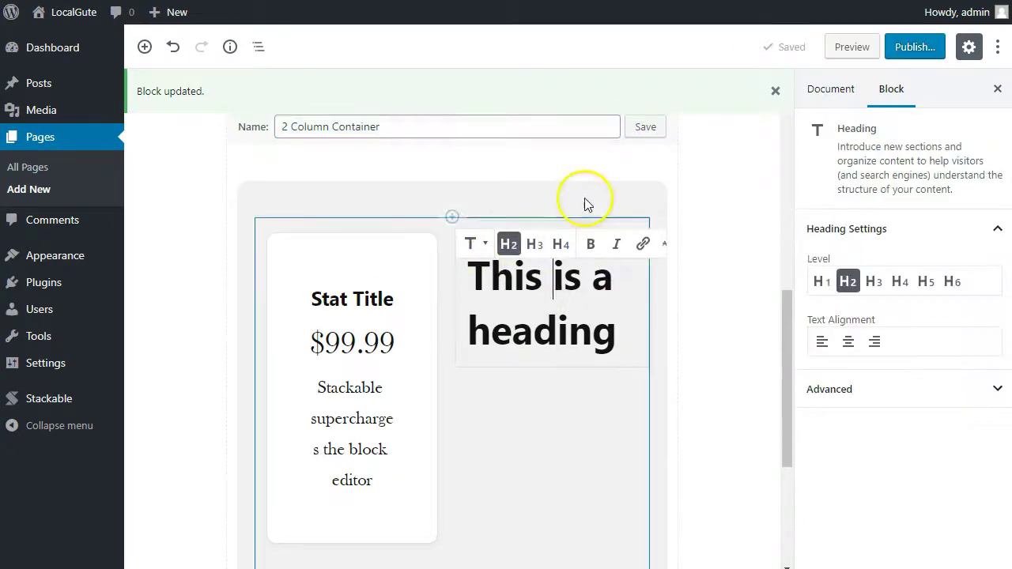
{"action": "scroll", "coordinate": [601, 229], "scroll_direction": "up", "scroll_amount": 2}
{"action": "left_click", "coordinate": [645, 277]}
Convert the "2 Column Container" reusable block to a regular block and select its heading
{"action": "left_click", "coordinate": [279, 243]}
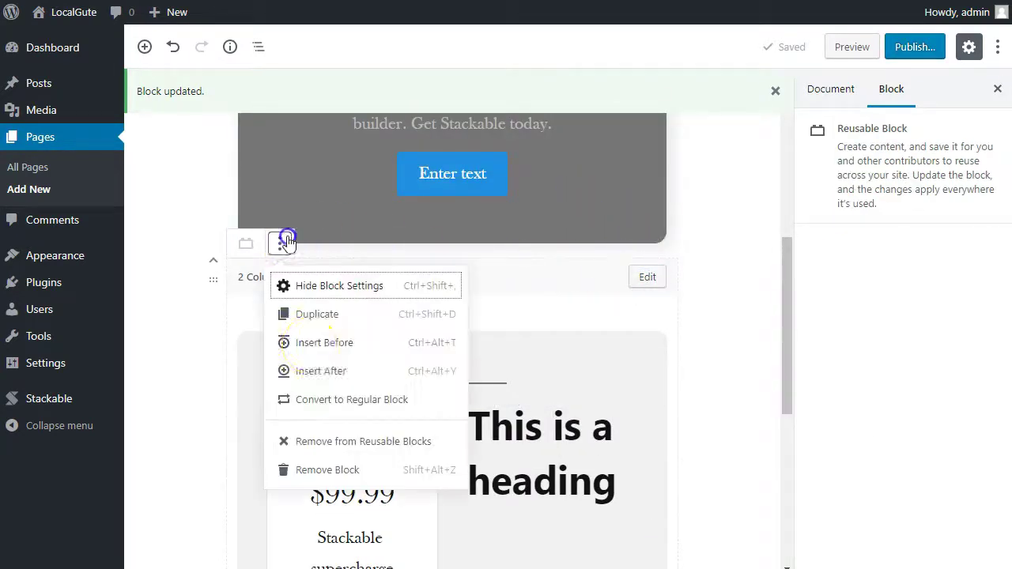
{"action": "left_click", "coordinate": [326, 402]}
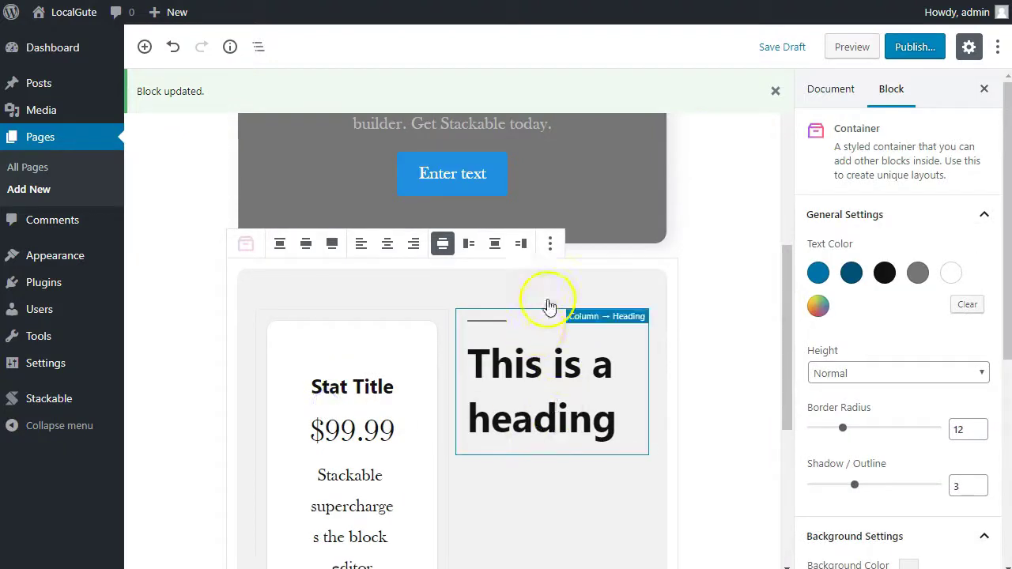
{"action": "left_click", "coordinate": [522, 388]}
Select the whole Container block, move it up above the Accordion, and return it below the Call to Action block
{"action": "left_click", "coordinate": [264, 47]}
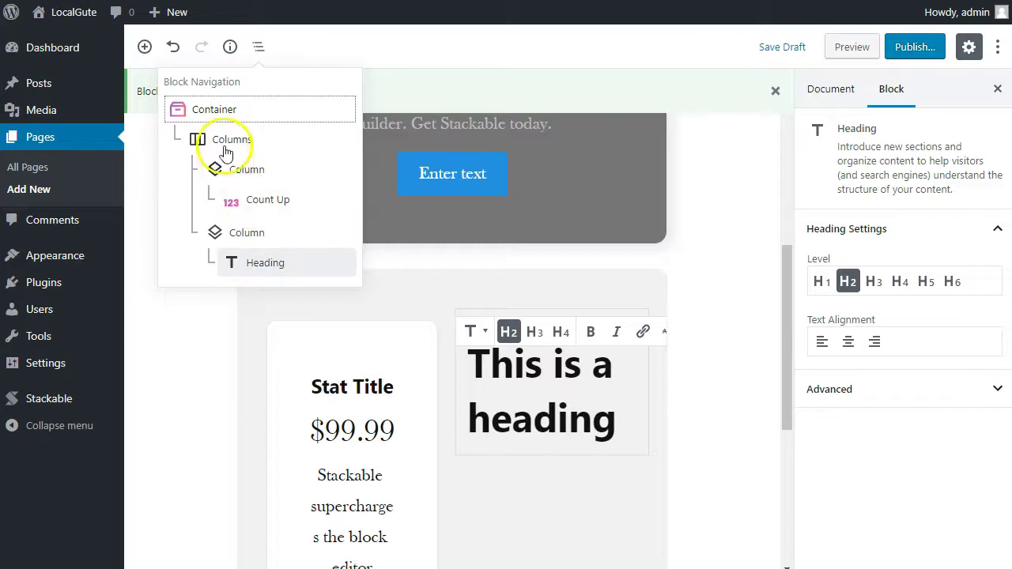
{"action": "left_click", "coordinate": [212, 113]}
{"action": "scroll", "coordinate": [756, 445], "scroll_direction": "up", "scroll_amount": 3}
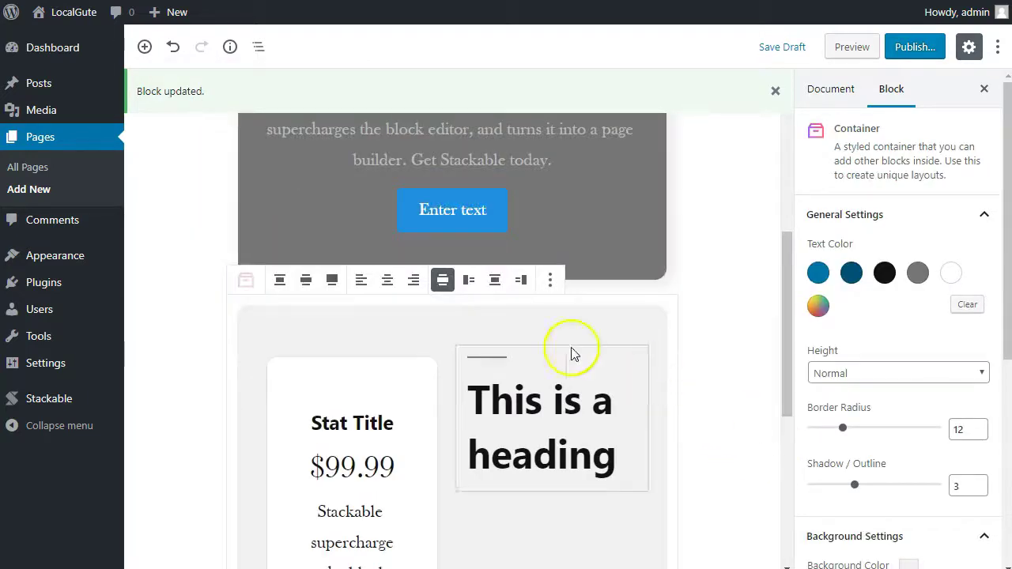
{"action": "left_click_drag", "start_coordinate": [214, 314], "coordinate": [316, 208]}
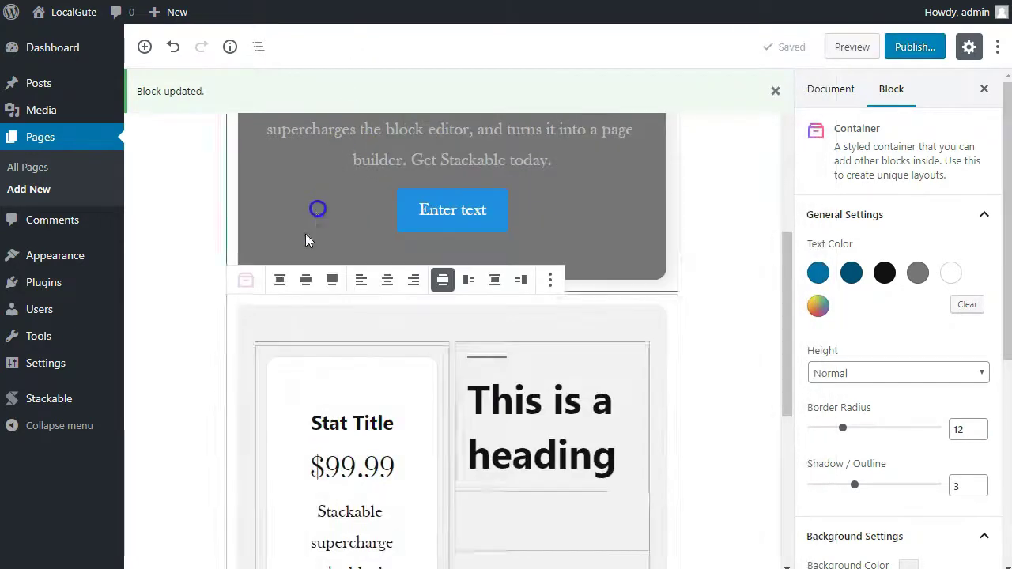
{"action": "left_click", "coordinate": [214, 301]}
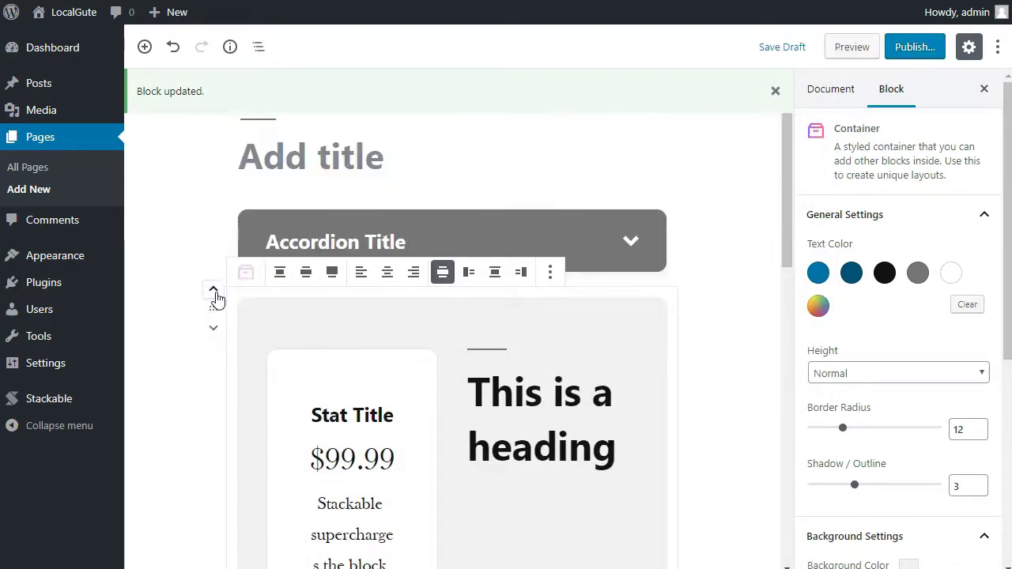
{"action": "left_click", "coordinate": [213, 292]}
{"action": "left_click", "coordinate": [214, 245]}
{"action": "left_click", "coordinate": [215, 245]}
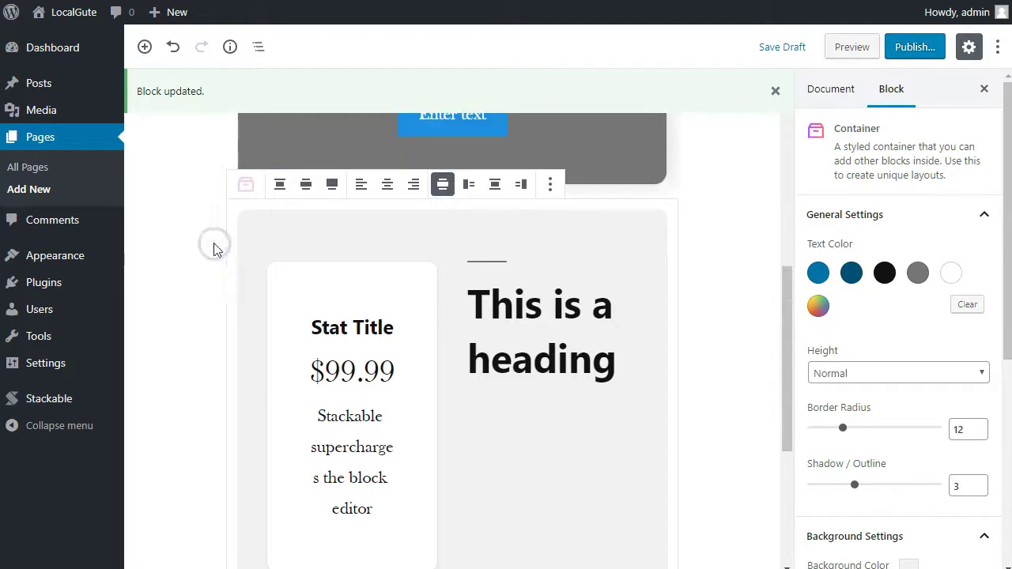
Remove the empty paragraph below the columns inside the Container block and select the Container
{"action": "scroll", "coordinate": [548, 379], "scroll_direction": "down", "scroll_amount": 4}
{"action": "left_click", "coordinate": [533, 435]}
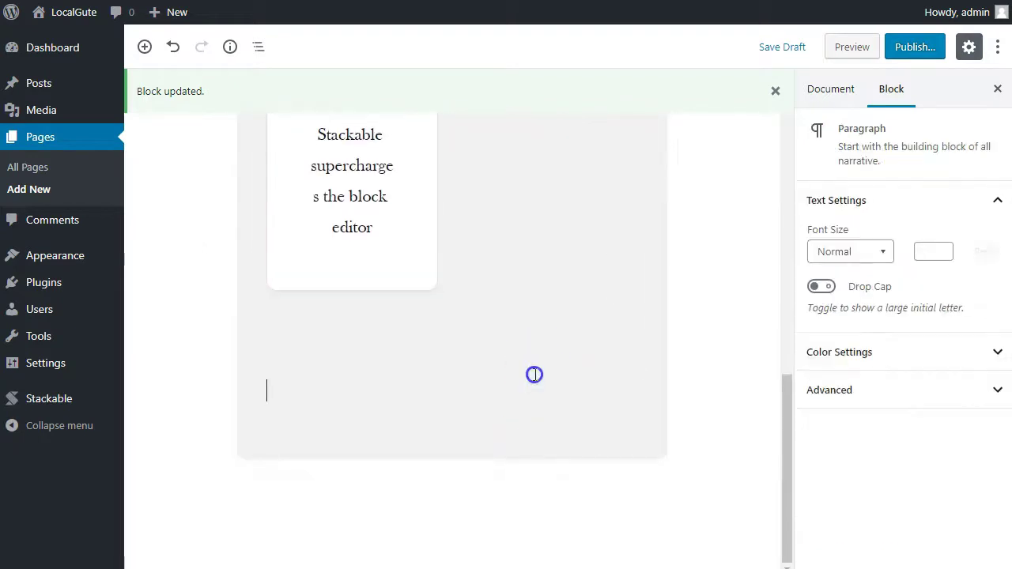
{"action": "key", "text": "BackSpace"}
{"action": "left_click", "coordinate": [680, 258]}
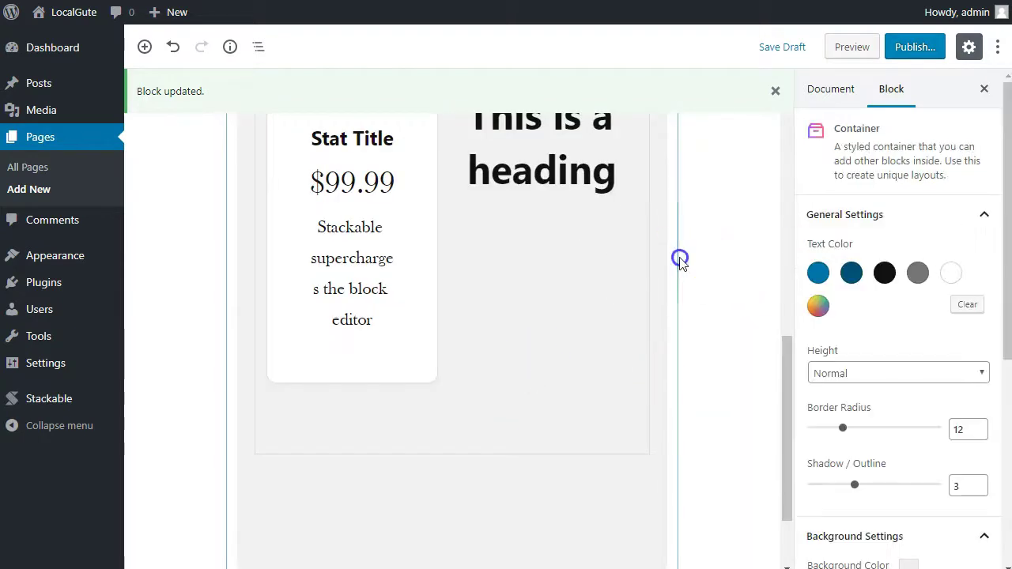
Save the page as a draft and open its preview
{"action": "left_click", "coordinate": [801, 49]}
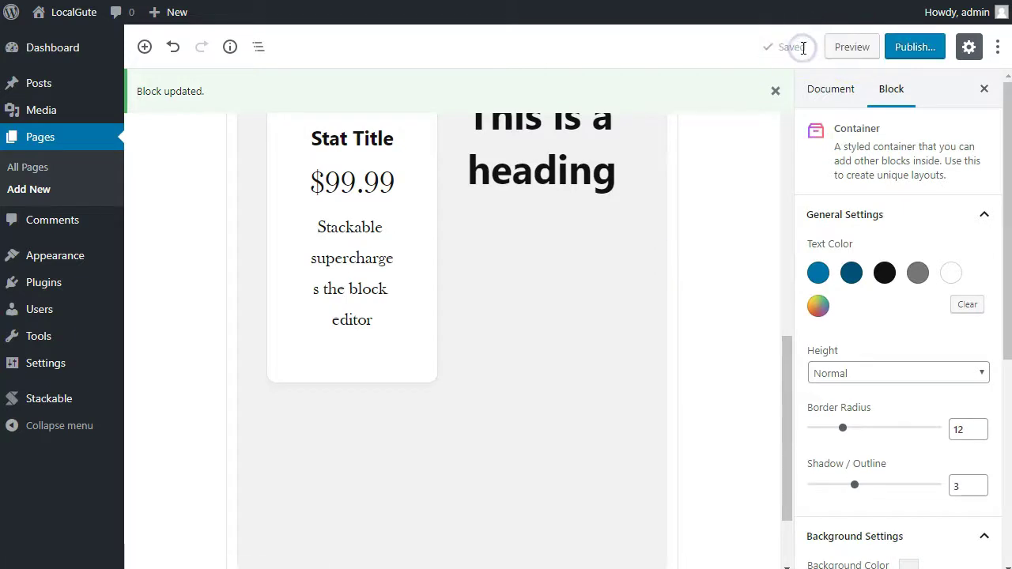
{"action": "left_click", "coordinate": [852, 48]}
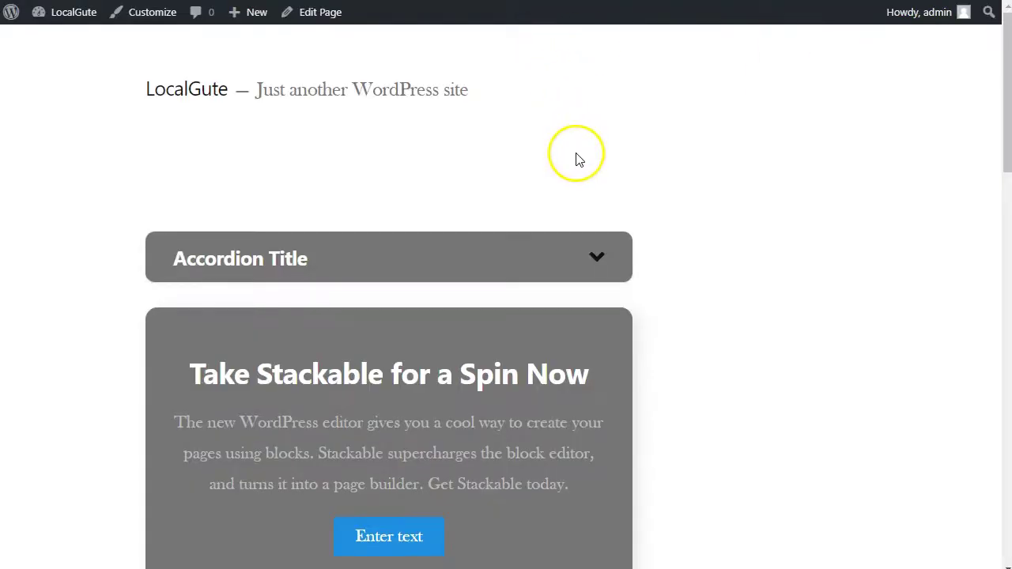
Examine the Call to Action and Container blocks in the page preview and expand the Accordion to check its content
{"action": "scroll", "coordinate": [526, 215], "scroll_direction": "down", "scroll_amount": 3}
{"action": "scroll", "coordinate": [526, 214], "scroll_direction": "down", "scroll_amount": 3}
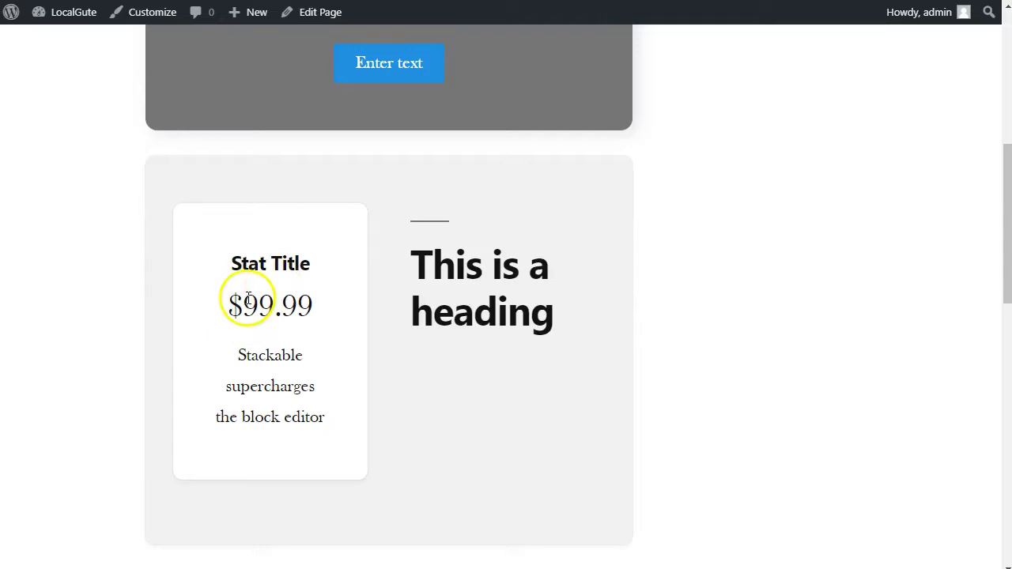
{"action": "left_click_drag", "start_coordinate": [249, 308], "coordinate": [309, 321]}
{"action": "left_click", "coordinate": [309, 321]}
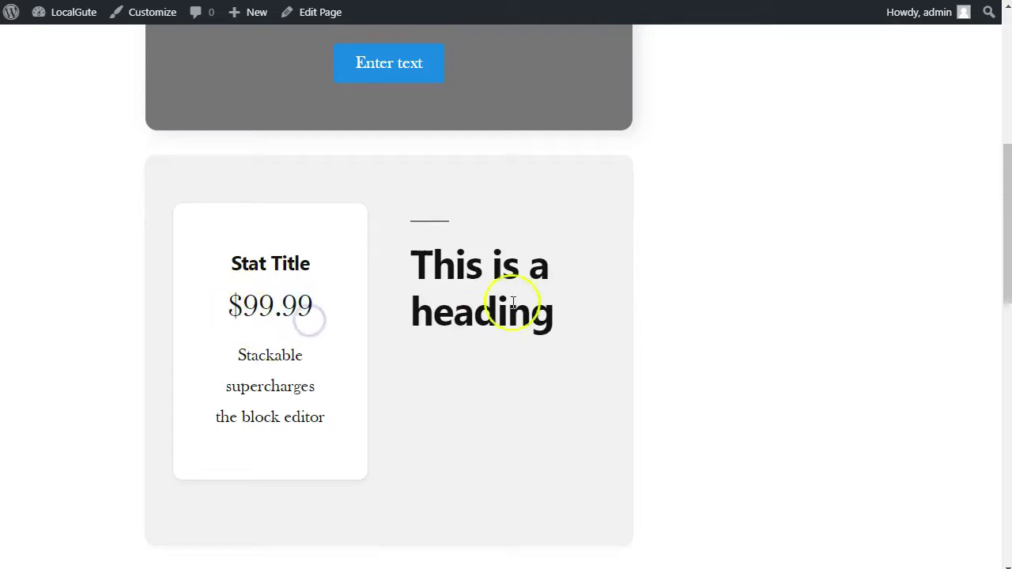
{"action": "scroll", "coordinate": [633, 298], "scroll_direction": "up", "scroll_amount": 2}
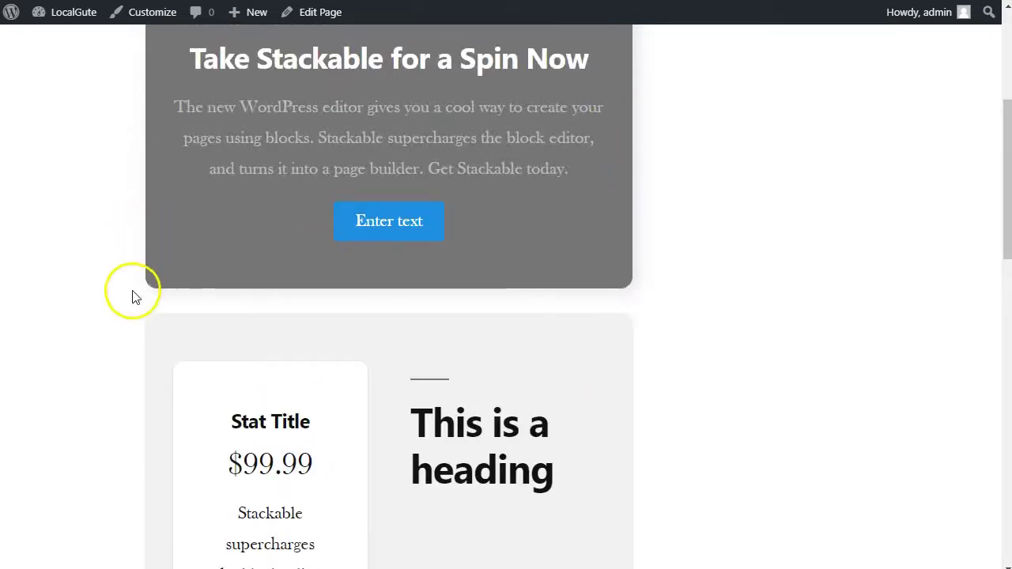
{"action": "scroll", "coordinate": [133, 298], "scroll_direction": "up", "scroll_amount": 3}
{"action": "left_click", "coordinate": [429, 198]}
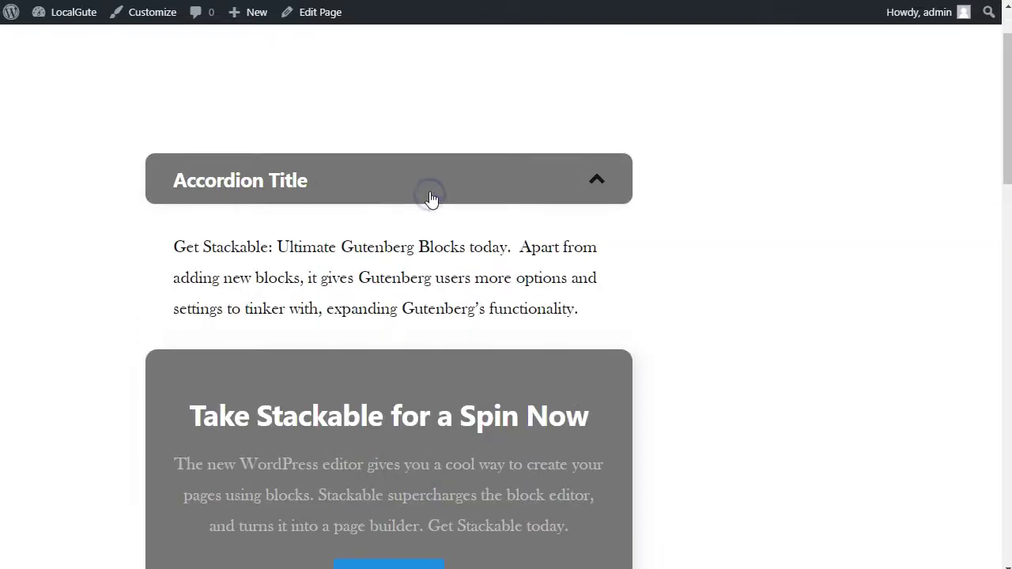
Collapse the Accordion in the page preview and check the rest of the page down to its footer
{"action": "left_click", "coordinate": [475, 196]}
{"action": "scroll", "coordinate": [698, 273], "scroll_direction": "down", "scroll_amount": 10}
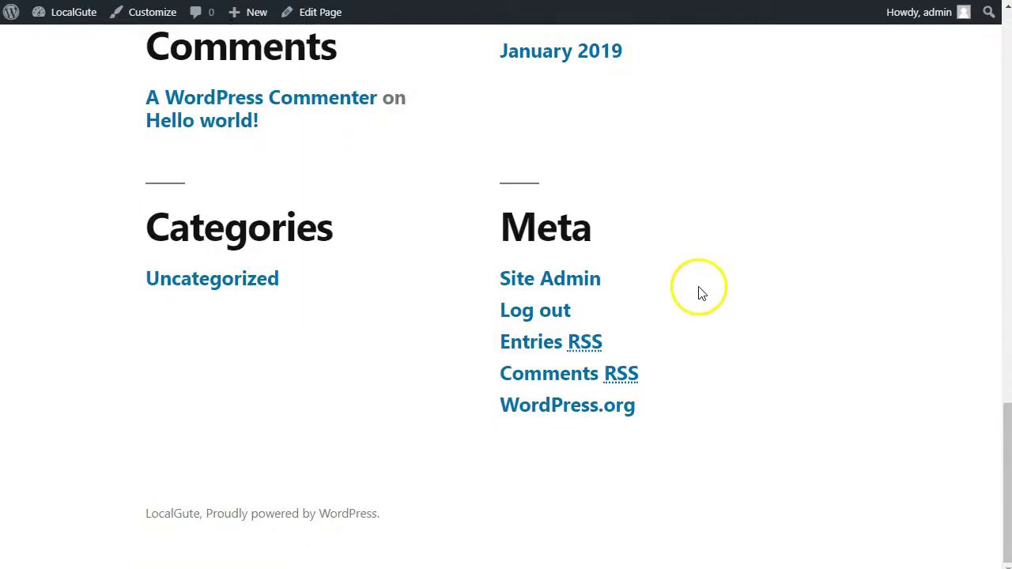
{"action": "scroll", "coordinate": [478, 373], "scroll_direction": "up", "scroll_amount": 8}
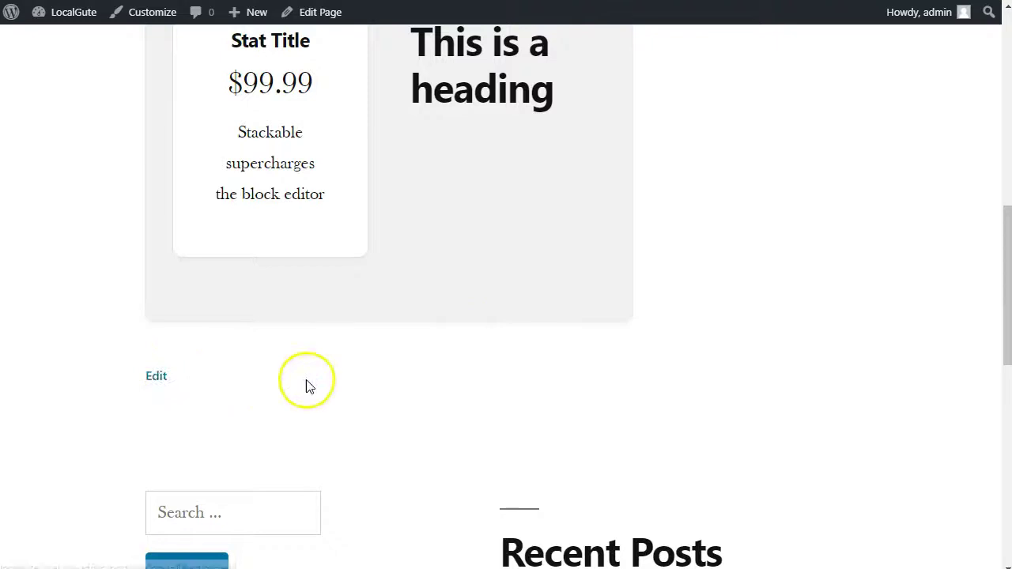
{"action": "scroll", "coordinate": [389, 352], "scroll_direction": "up", "scroll_amount": 4}
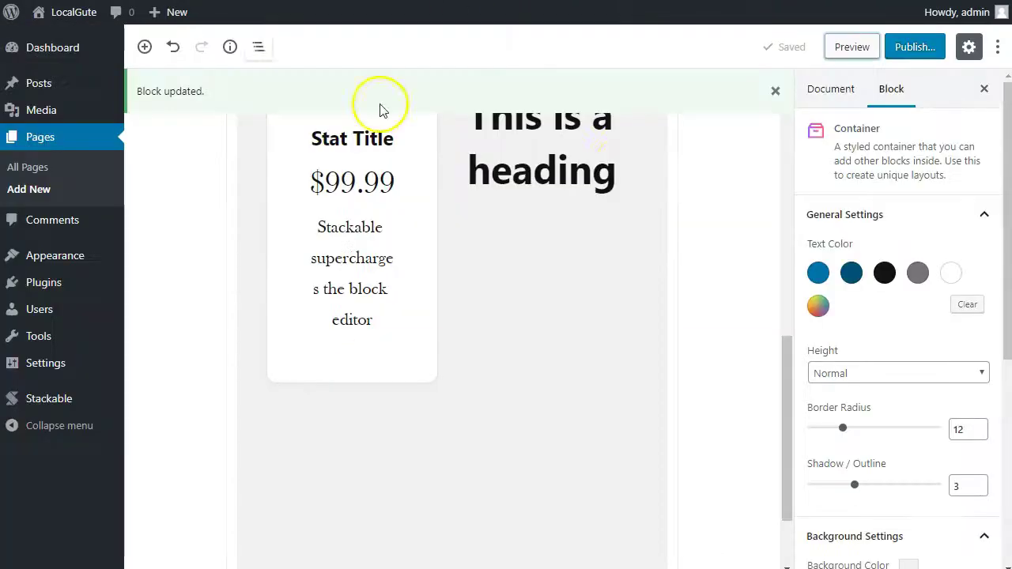
Insert a Stackable Feature Grid block below the Container block in the page editor
{"action": "scroll", "coordinate": [657, 350], "scroll_direction": "down", "scroll_amount": 3}
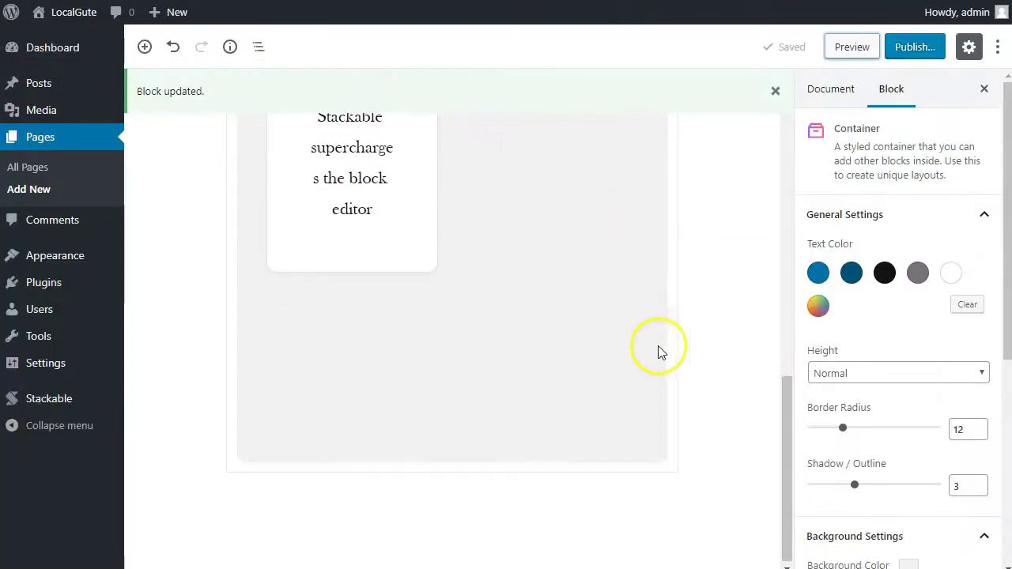
{"action": "left_click", "coordinate": [370, 511]}
{"action": "left_click", "coordinate": [202, 495]}
{"action": "scroll", "coordinate": [300, 409], "scroll_direction": "down", "scroll_amount": 5}
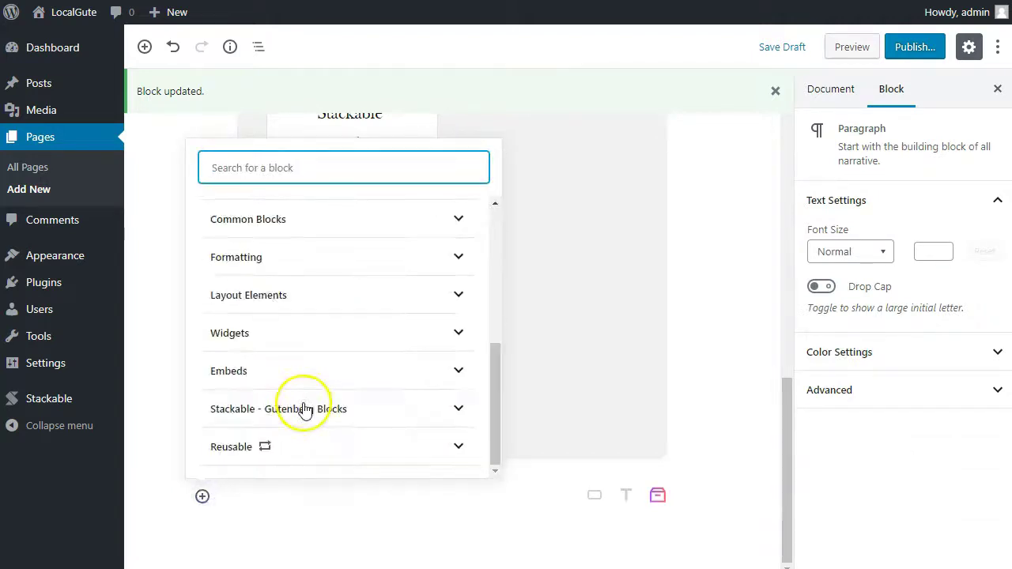
{"action": "left_click", "coordinate": [285, 410]}
{"action": "scroll", "coordinate": [316, 410], "scroll_direction": "down", "scroll_amount": 3}
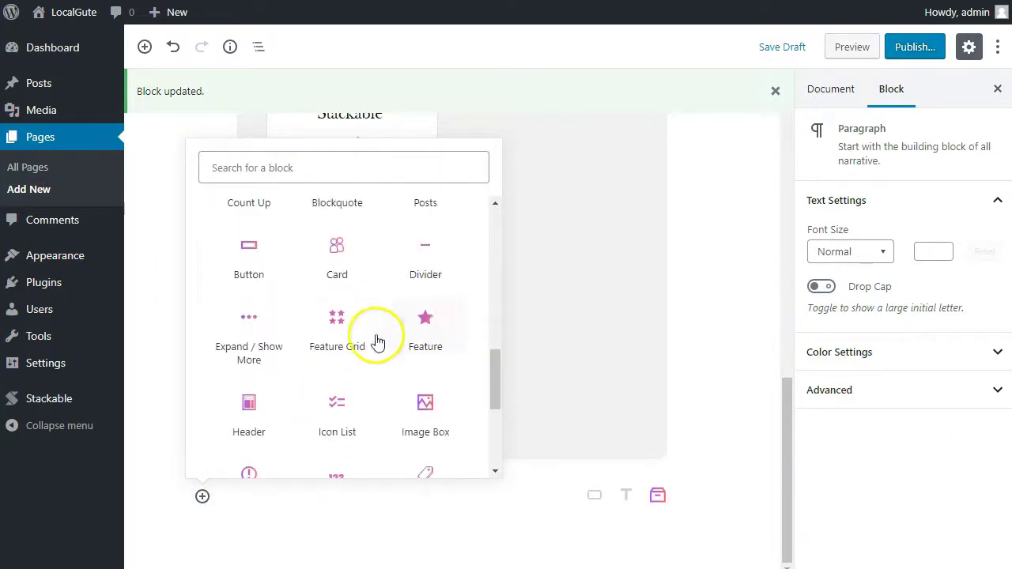
{"action": "left_click", "coordinate": [350, 335]}
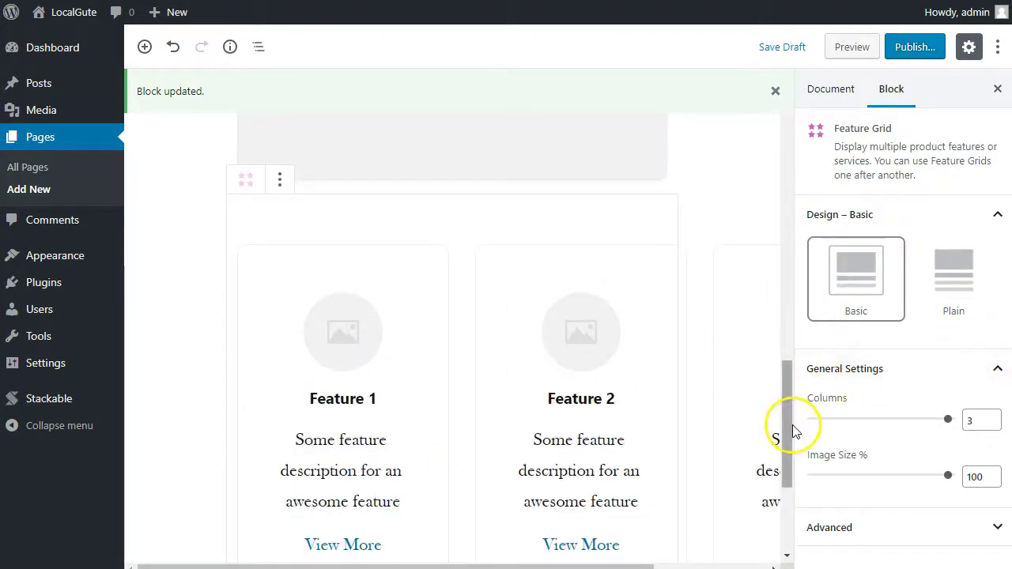
Set the Feature Grid to 2 columns
{"action": "scroll", "coordinate": [791, 433], "scroll_direction": "down", "scroll_amount": 2}
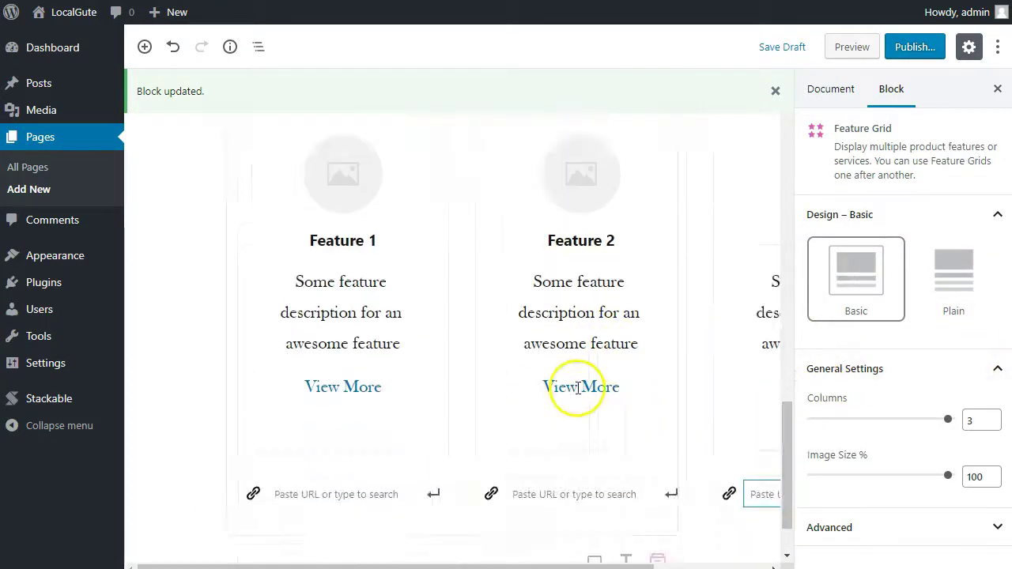
{"action": "left_click", "coordinate": [941, 421]}
{"action": "left_click_drag", "start_coordinate": [913, 423], "coordinate": [892, 418]}
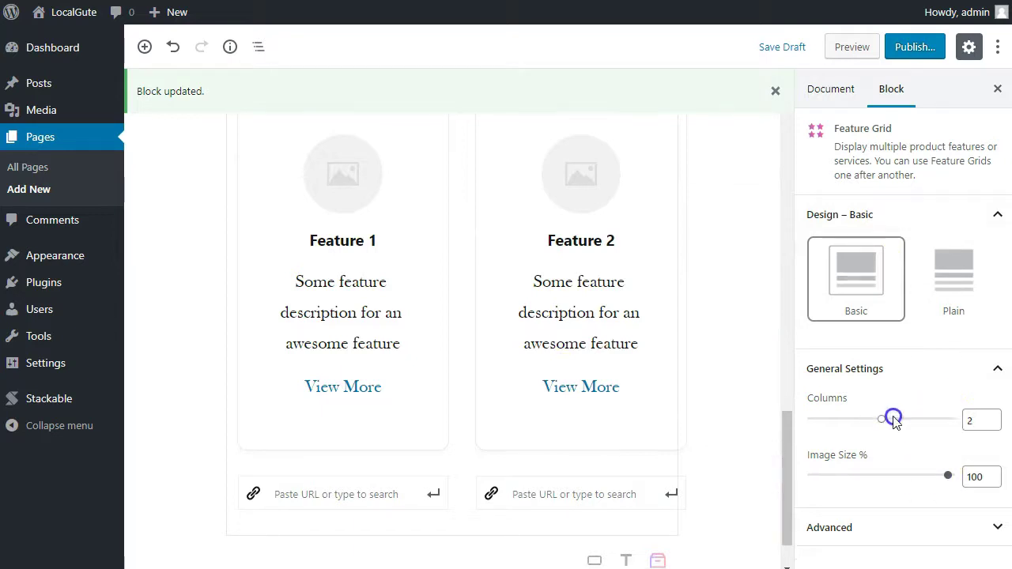
Upload Award-1.png from the Flat Icons folder and use it as the Feature 1 image
{"action": "scroll", "coordinate": [602, 308], "scroll_direction": "up", "scroll_amount": 3}
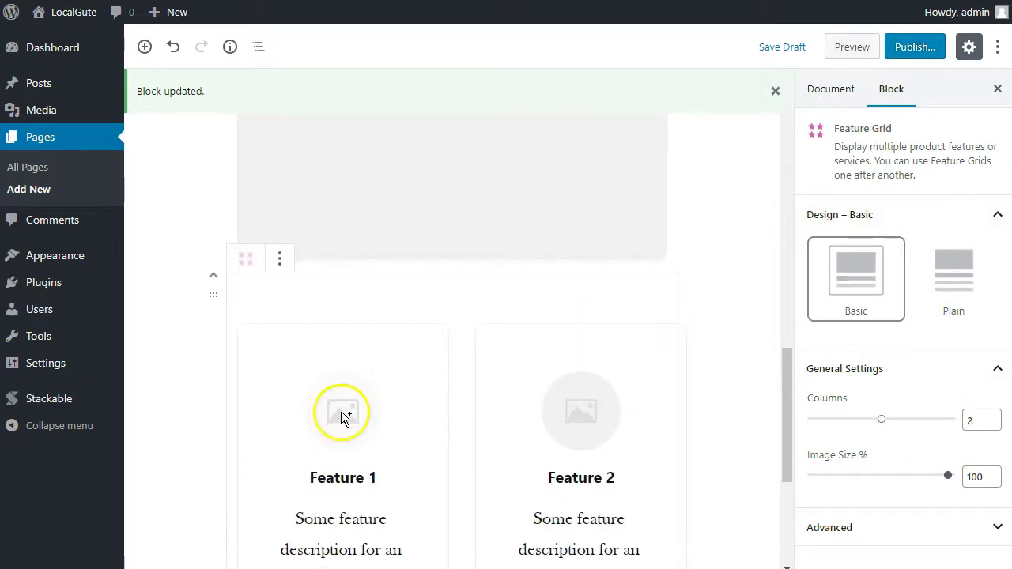
{"action": "scroll", "coordinate": [571, 424], "scroll_direction": "down", "scroll_amount": 2}
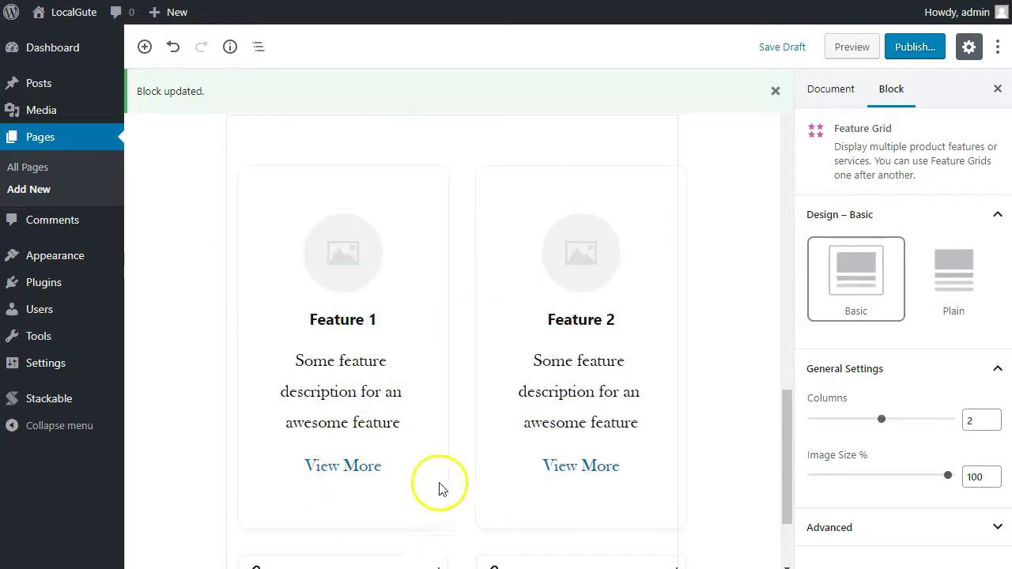
{"action": "scroll", "coordinate": [474, 411], "scroll_direction": "down", "scroll_amount": 2}
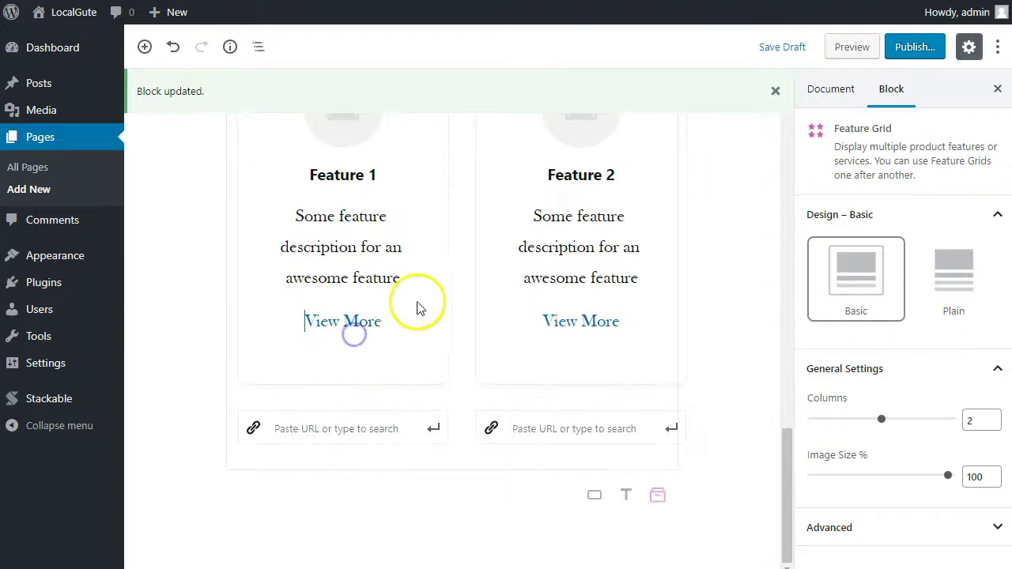
{"action": "scroll", "coordinate": [419, 307], "scroll_direction": "up", "scroll_amount": 2}
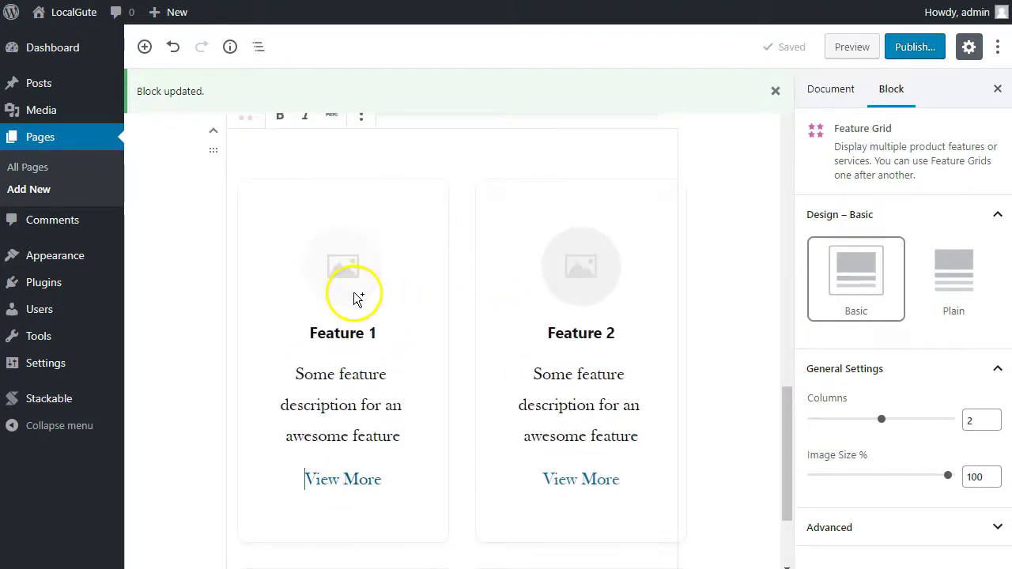
{"action": "left_click", "coordinate": [358, 280]}
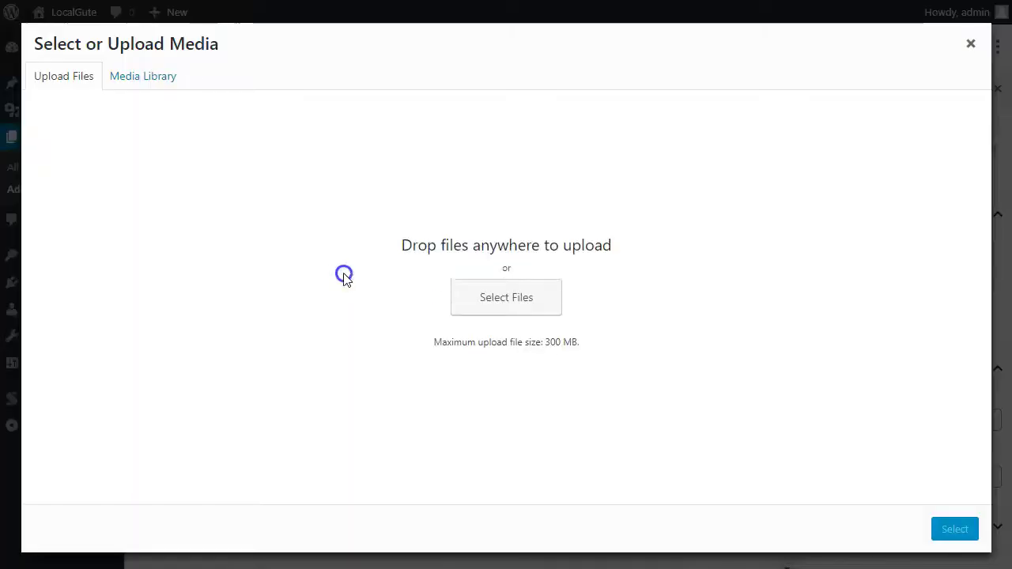
{"action": "left_click", "coordinate": [495, 303]}
{"action": "left_click", "coordinate": [779, 370]}
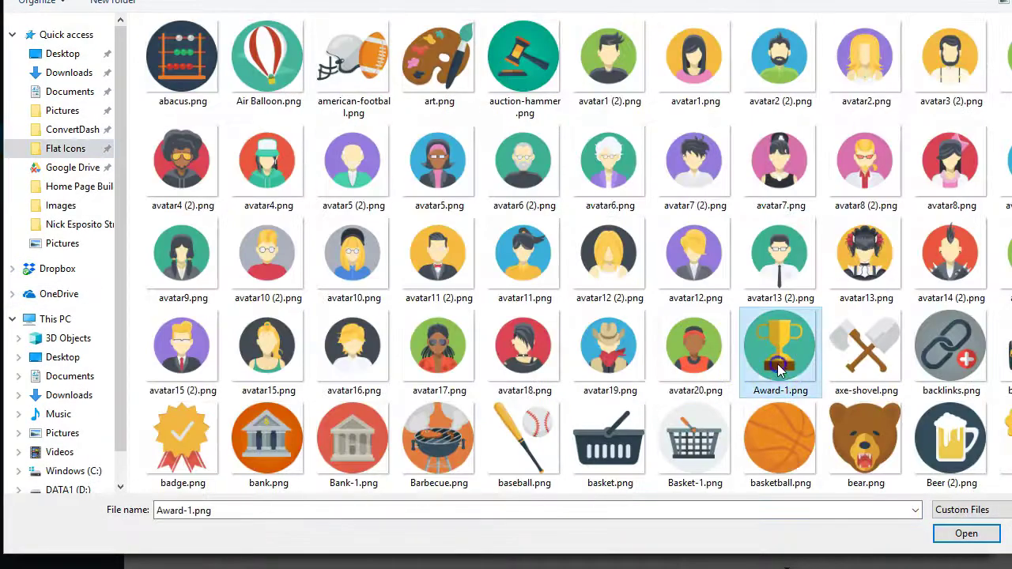
{"action": "left_click", "coordinate": [972, 541]}
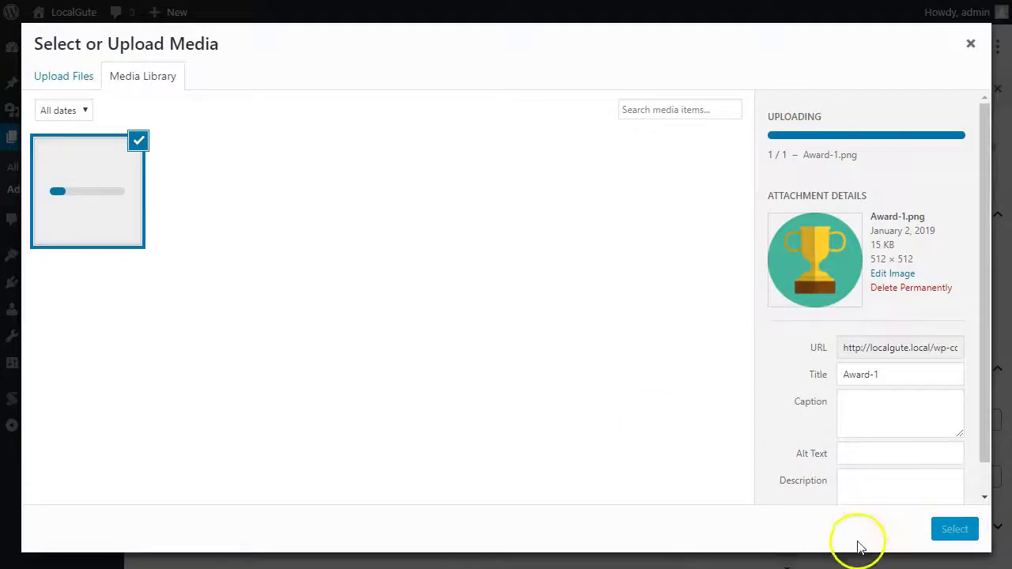
{"action": "left_click", "coordinate": [954, 531]}
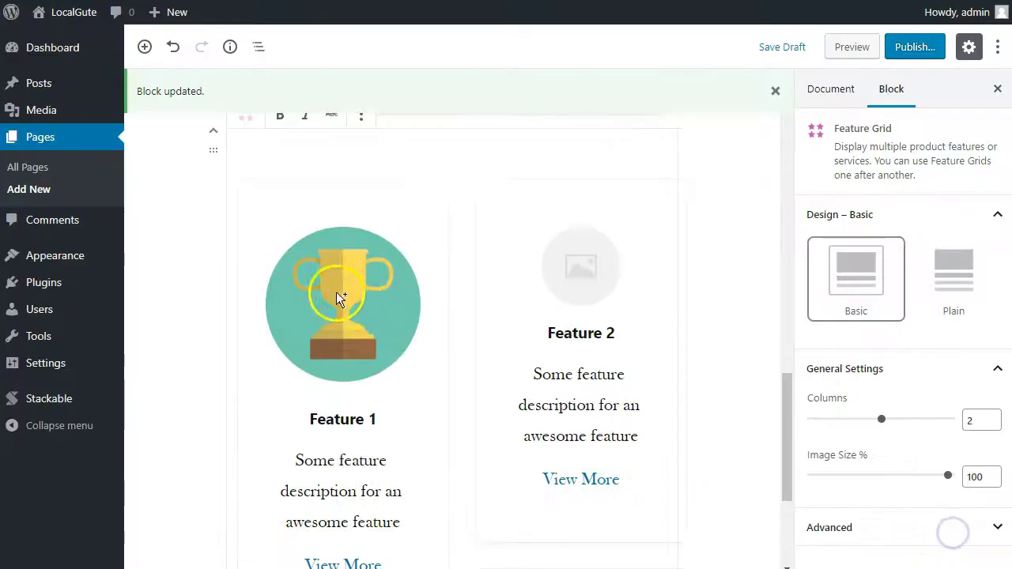
Upload Barbecue.png from the same icon folder and use it as the Feature 2 image
{"action": "left_click", "coordinate": [598, 271]}
{"action": "left_click", "coordinate": [88, 71]}
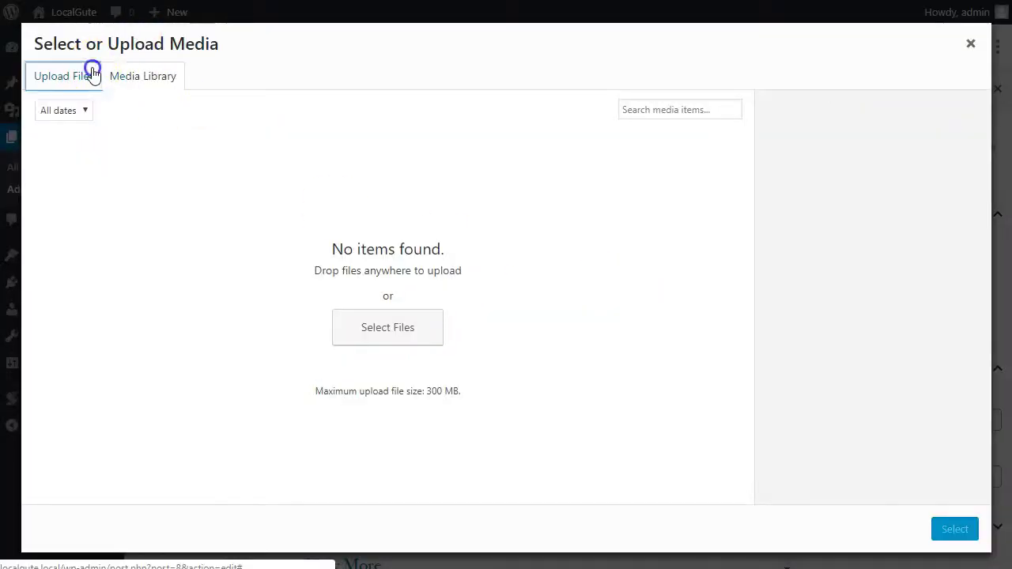
{"action": "left_click", "coordinate": [537, 316]}
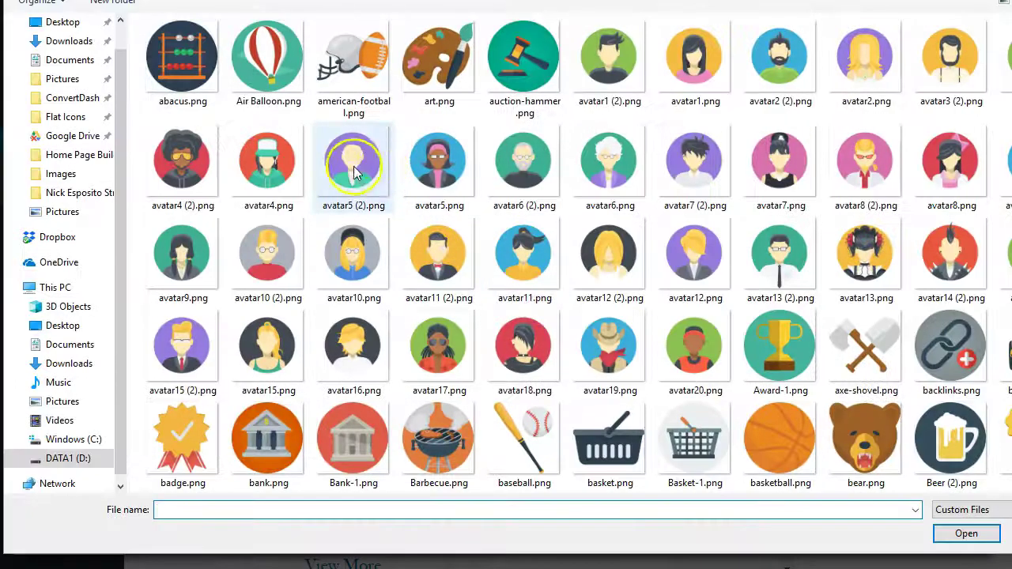
{"action": "scroll", "coordinate": [474, 332], "scroll_direction": "down", "scroll_amount": 6}
{"action": "left_click", "coordinate": [440, 150]}
{"action": "scroll", "coordinate": [443, 150], "scroll_direction": "up", "scroll_amount": 3}
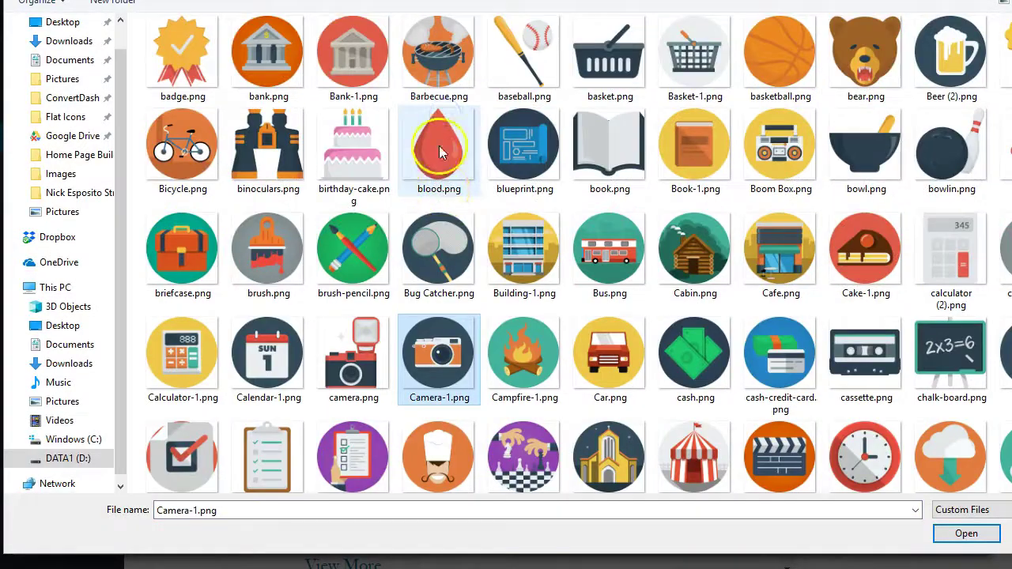
{"action": "left_click", "coordinate": [438, 52]}
{"action": "left_click", "coordinate": [965, 533]}
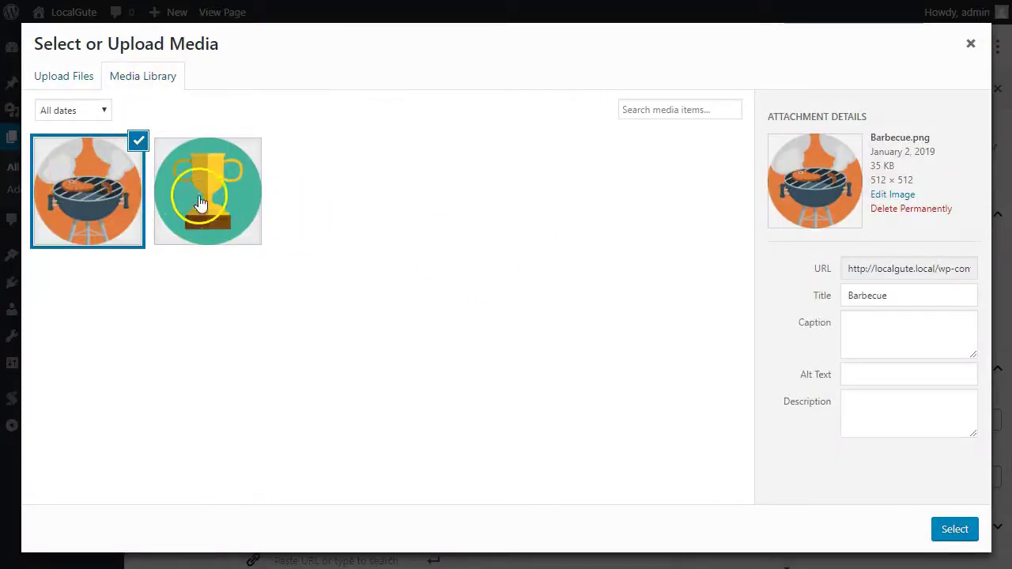
{"action": "left_click", "coordinate": [955, 530]}
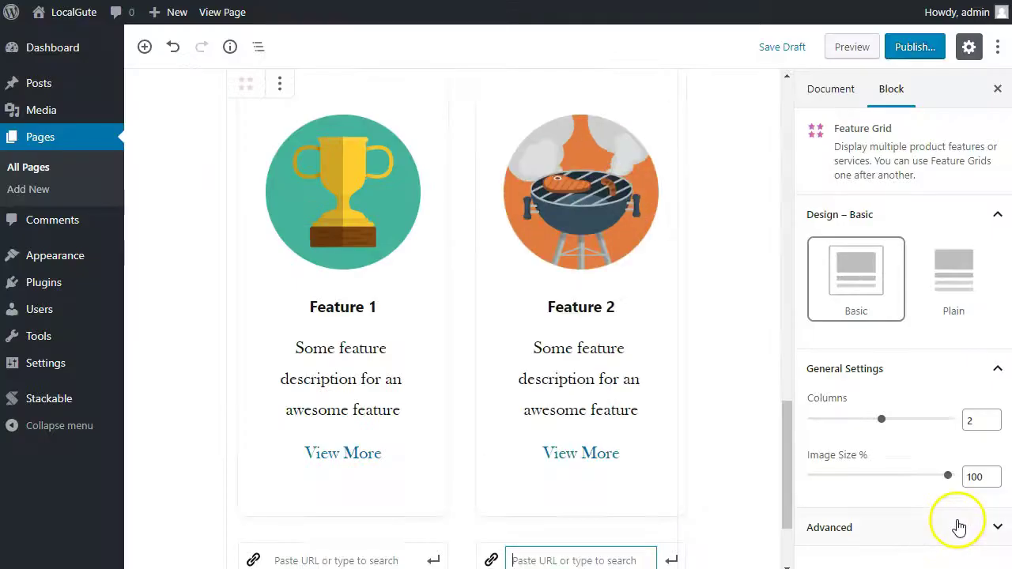
Deselect the Feature Grid to check its images and text without editing fields, and select it again
{"action": "left_click", "coordinate": [708, 321]}
{"action": "scroll", "coordinate": [617, 312], "scroll_direction": "up", "scroll_amount": 2}
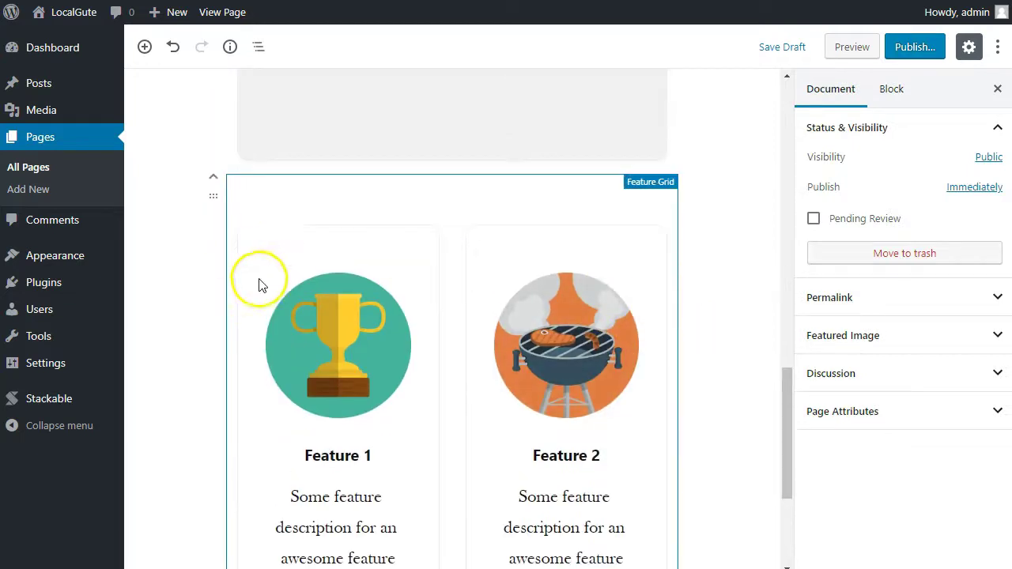
{"action": "scroll", "coordinate": [353, 261], "scroll_direction": "down", "scroll_amount": 4}
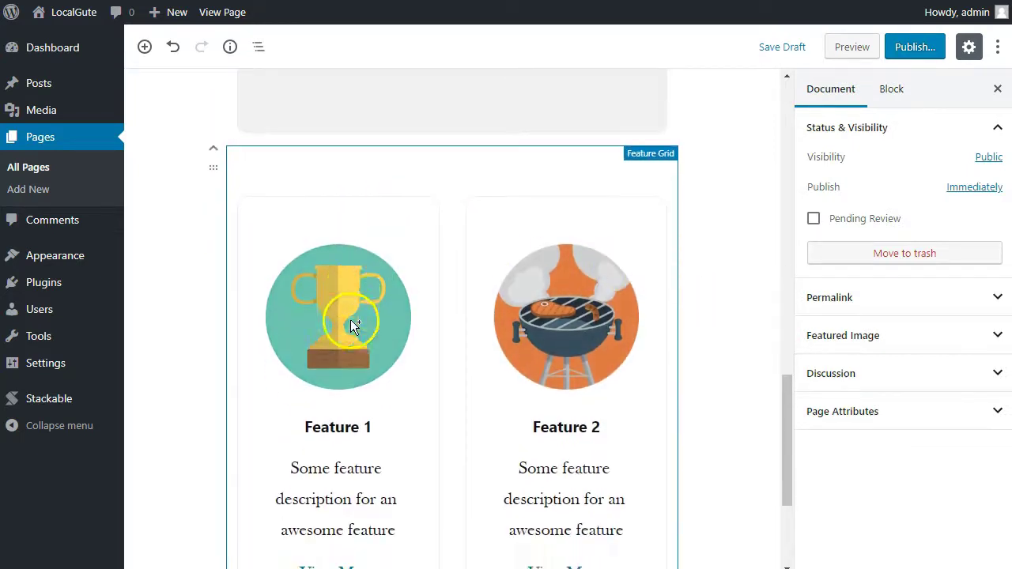
{"action": "left_click", "coordinate": [567, 442]}
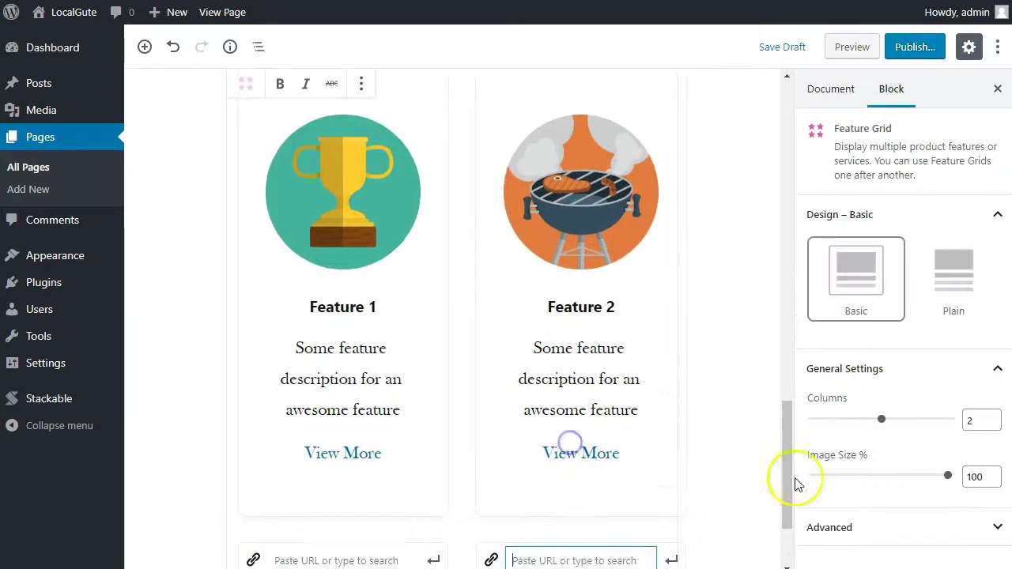
{"action": "scroll", "coordinate": [672, 474], "scroll_direction": "down", "scroll_amount": 3}
{"action": "scroll", "coordinate": [354, 340], "scroll_direction": "up", "scroll_amount": 4}
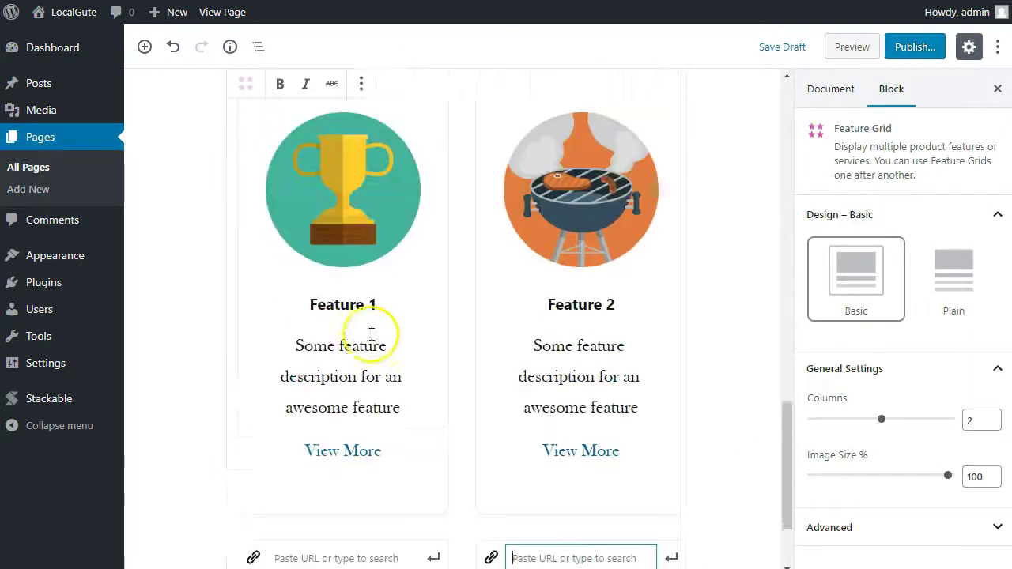
Save the page as a draft and open its preview at the Feature Grid
{"action": "left_click", "coordinate": [771, 49]}
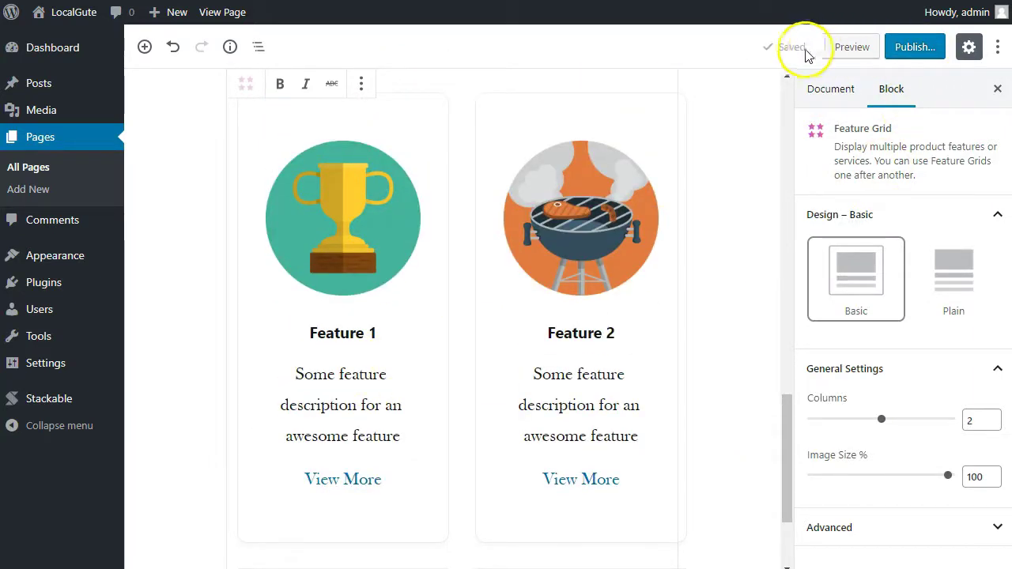
{"action": "left_click", "coordinate": [851, 46]}
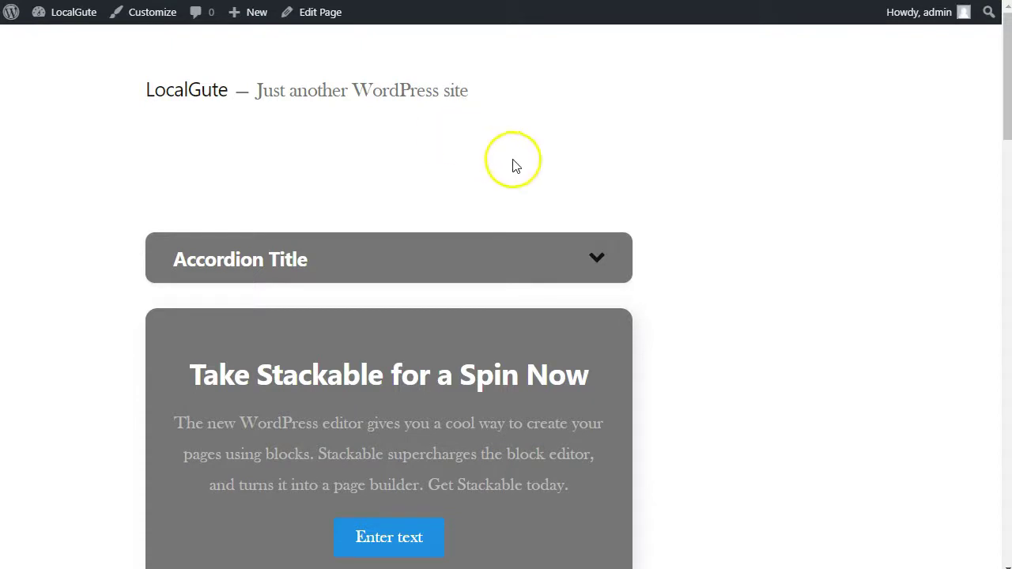
{"action": "scroll", "coordinate": [513, 165], "scroll_direction": "down", "scroll_amount": 5}
{"action": "scroll", "coordinate": [542, 172], "scroll_direction": "down", "scroll_amount": 7}
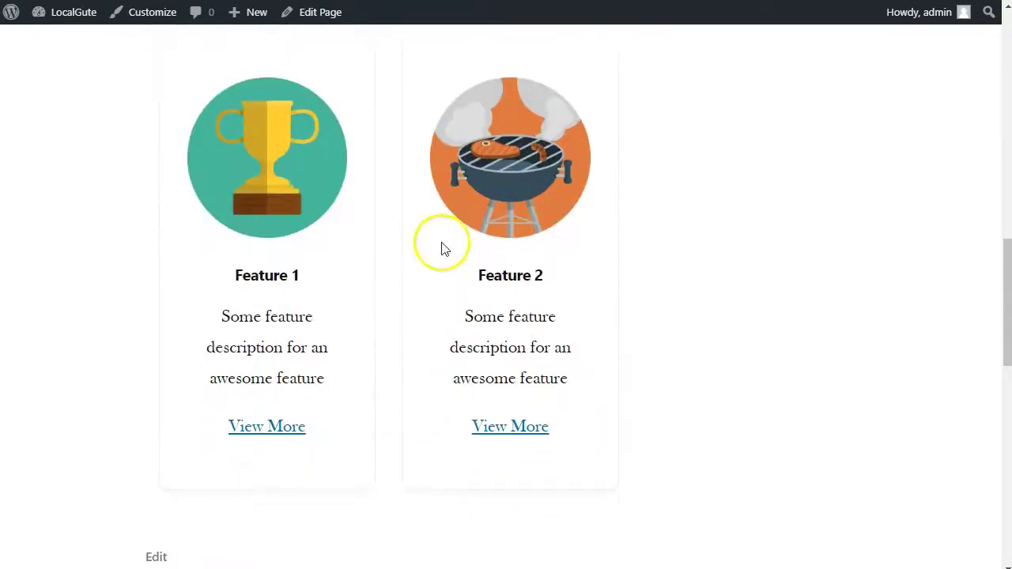
Examine the spacing and layout of the Feature Grid, Container, Call to Action and Accordion blocks in the preview
{"action": "scroll", "coordinate": [314, 276], "scroll_direction": "up", "scroll_amount": 2}
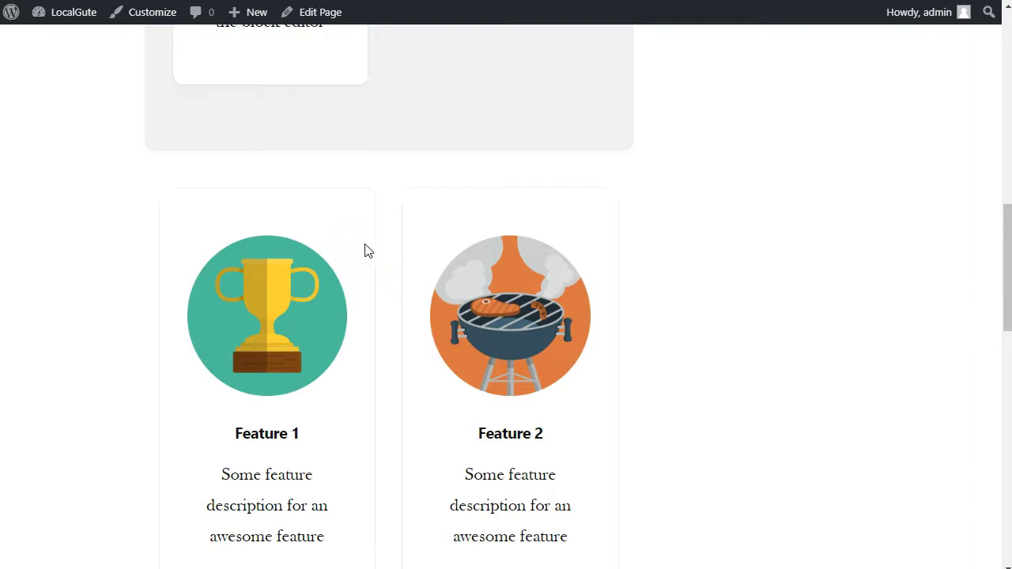
{"action": "scroll", "coordinate": [204, 282], "scroll_direction": "up", "scroll_amount": 4}
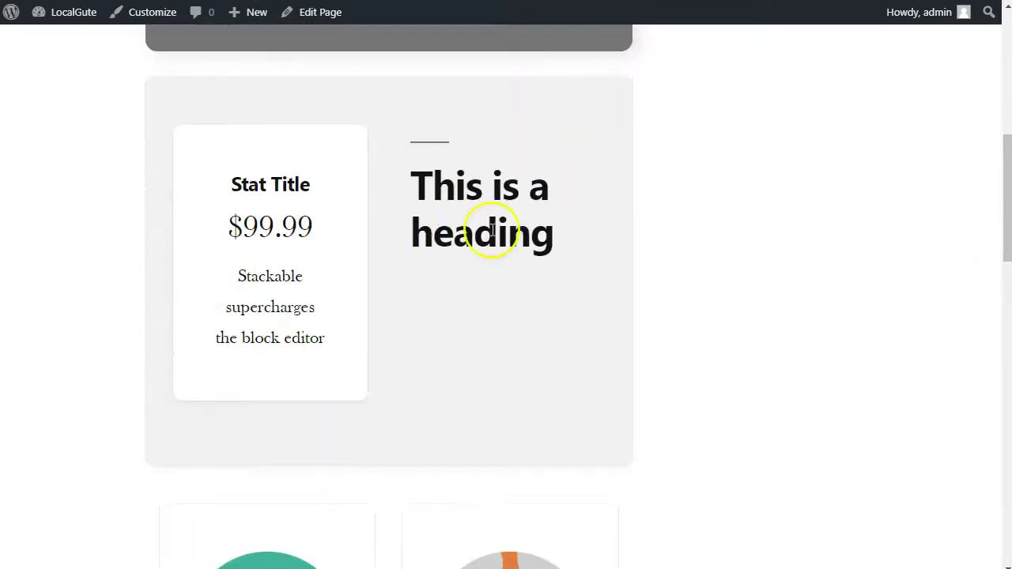
{"action": "scroll", "coordinate": [493, 226], "scroll_direction": "down", "scroll_amount": 4}
{"action": "scroll", "coordinate": [291, 412], "scroll_direction": "down", "scroll_amount": 3}
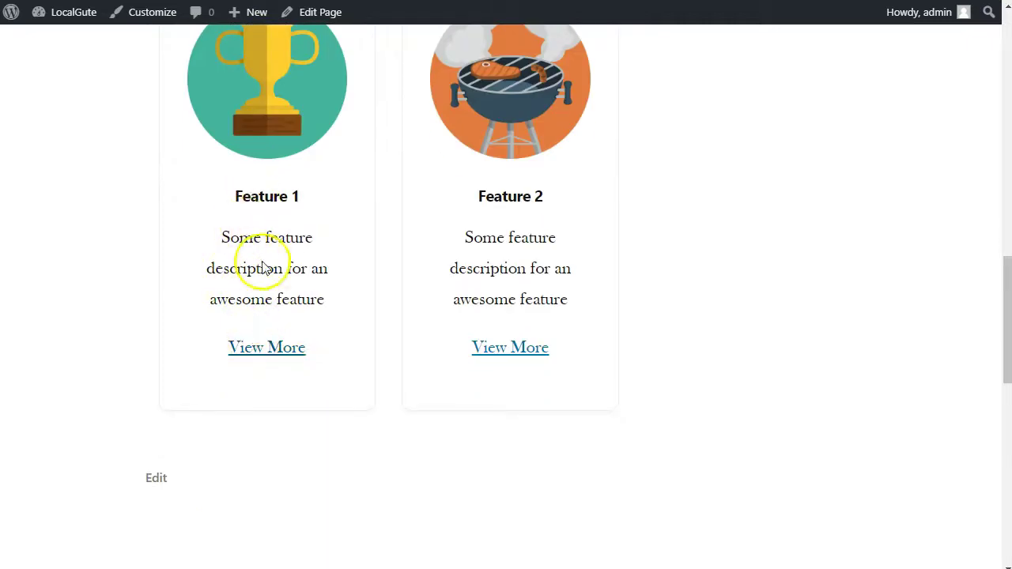
{"action": "scroll", "coordinate": [260, 356], "scroll_direction": "up", "scroll_amount": 4}
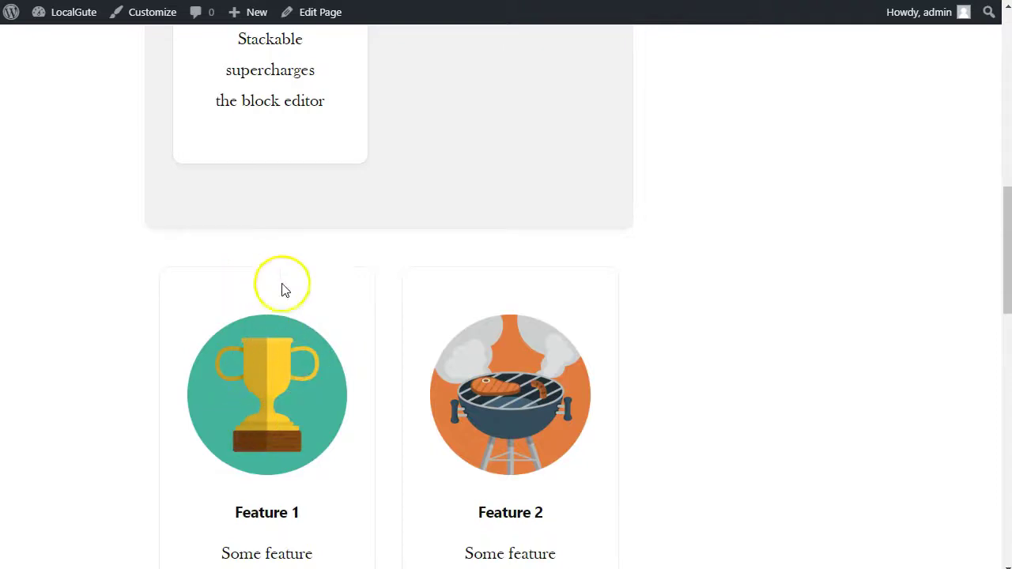
{"action": "scroll", "coordinate": [571, 281], "scroll_direction": "down", "scroll_amount": 3}
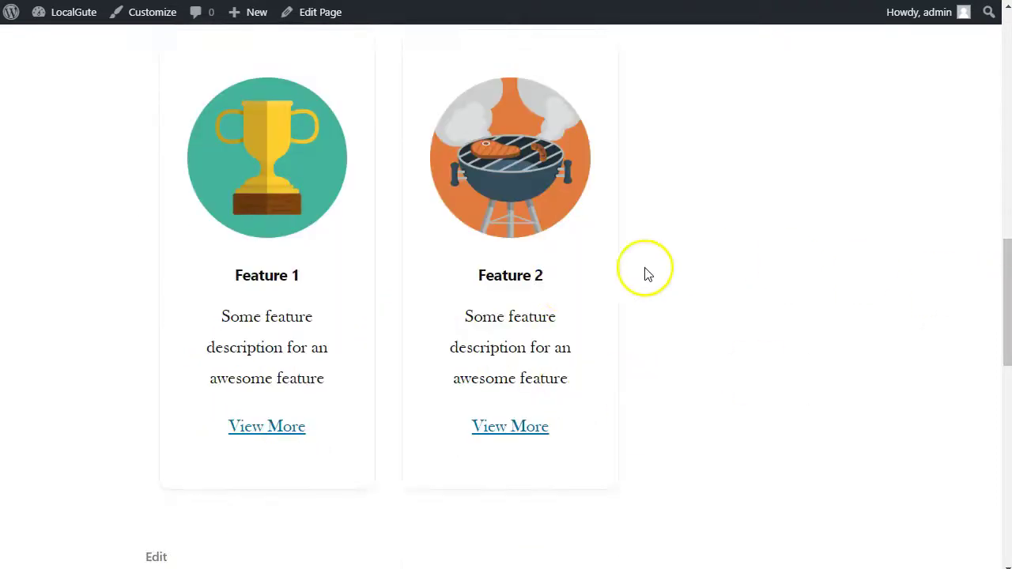
{"action": "scroll", "coordinate": [350, 449], "scroll_direction": "up", "scroll_amount": 4}
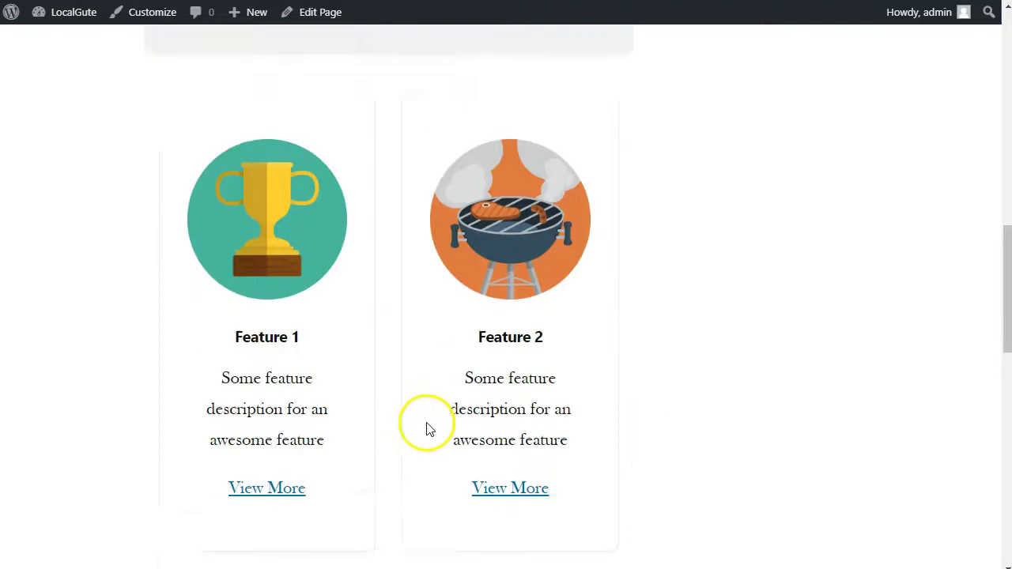
{"action": "scroll", "coordinate": [480, 439], "scroll_direction": "up", "scroll_amount": 6}
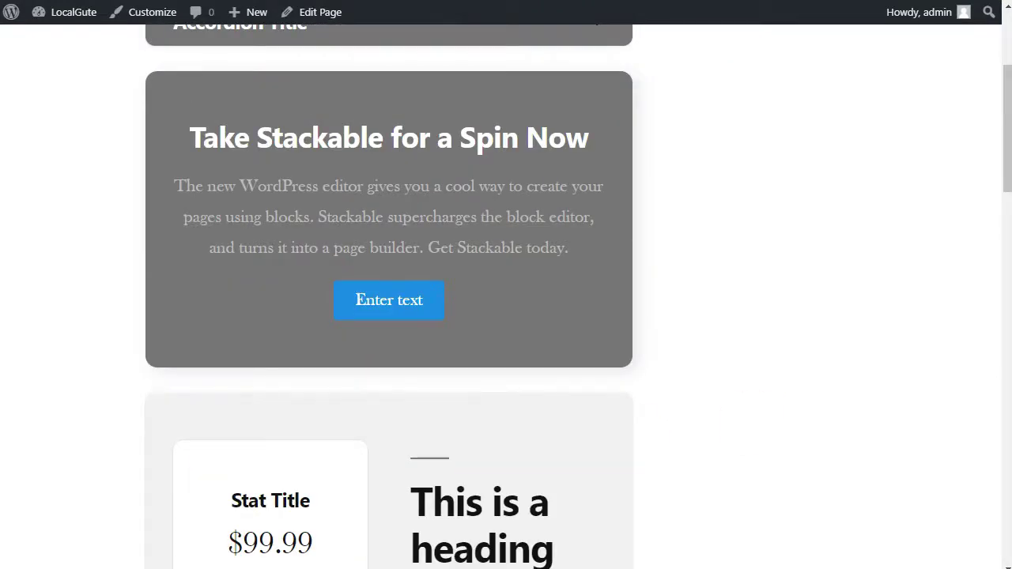
{"action": "scroll", "coordinate": [687, 312], "scroll_direction": "up", "scroll_amount": 3}
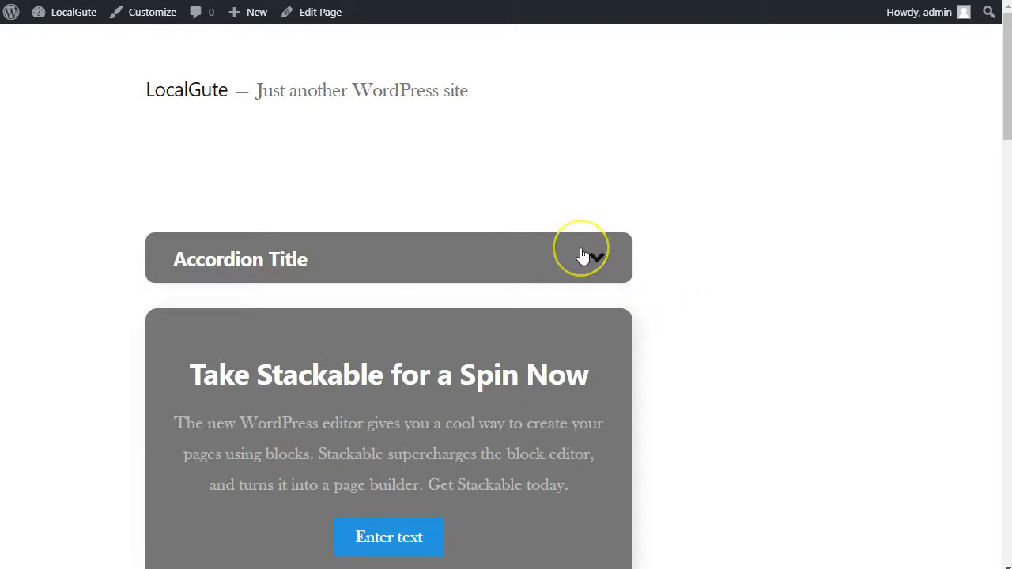